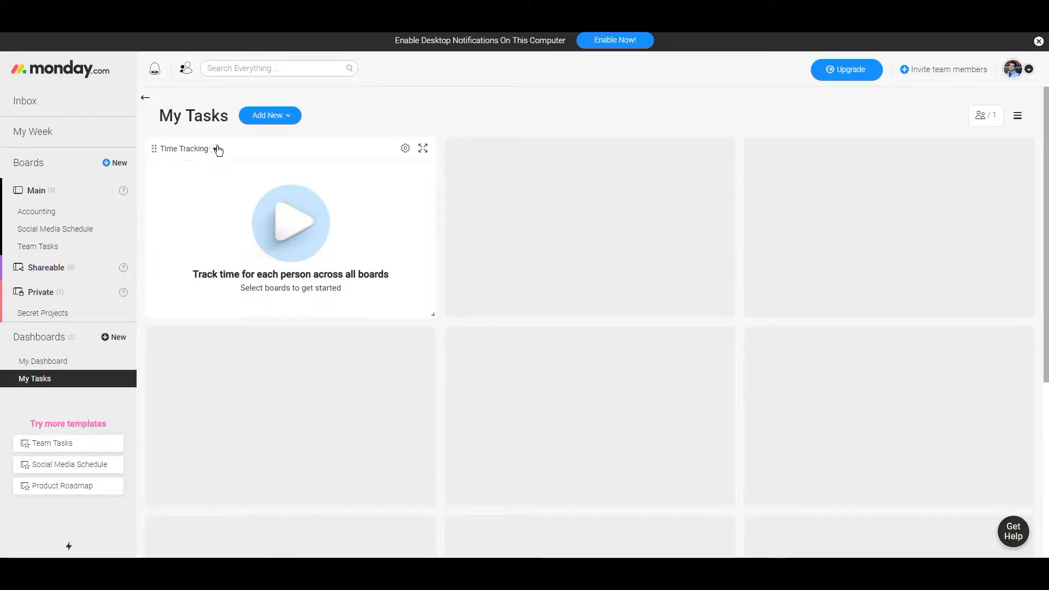
# Step: Delete the Time Tracking widget and add a Battery widget in the first empty dashboard slot
pyautogui.click(215, 148)
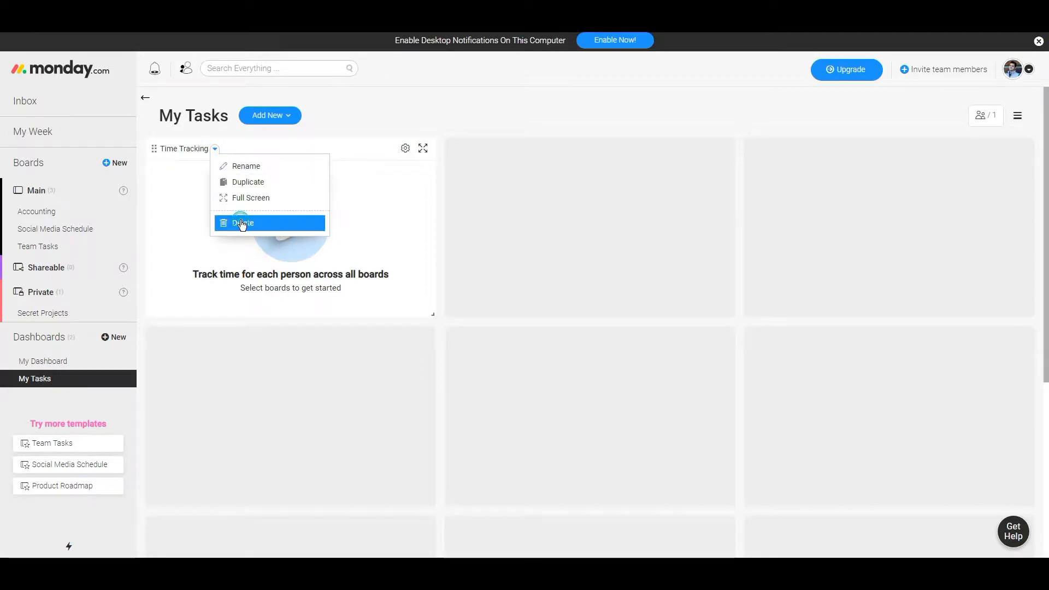
pyautogui.click(242, 222)
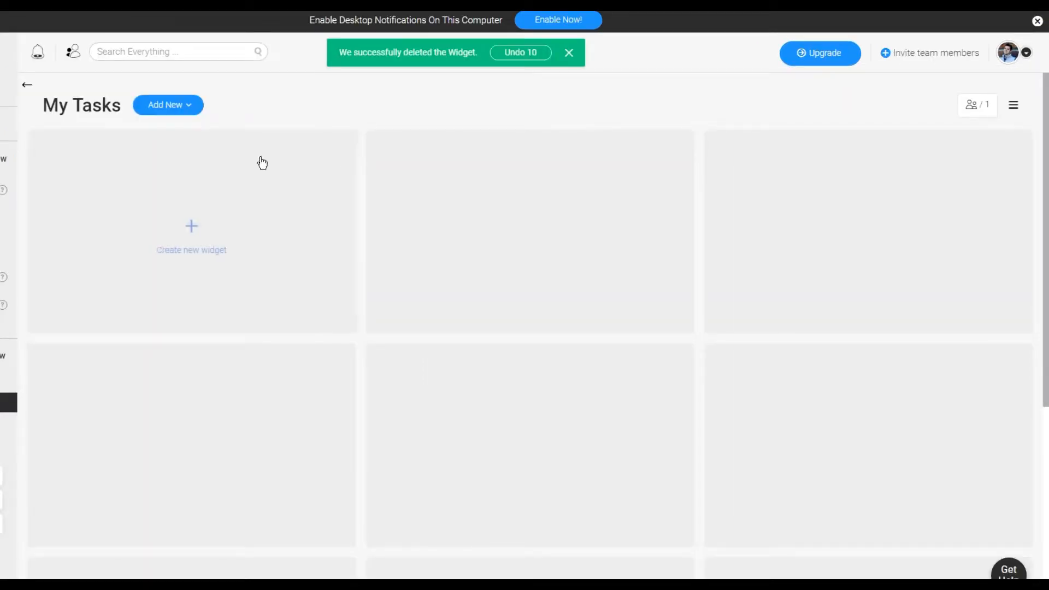
pyautogui.click(184, 227)
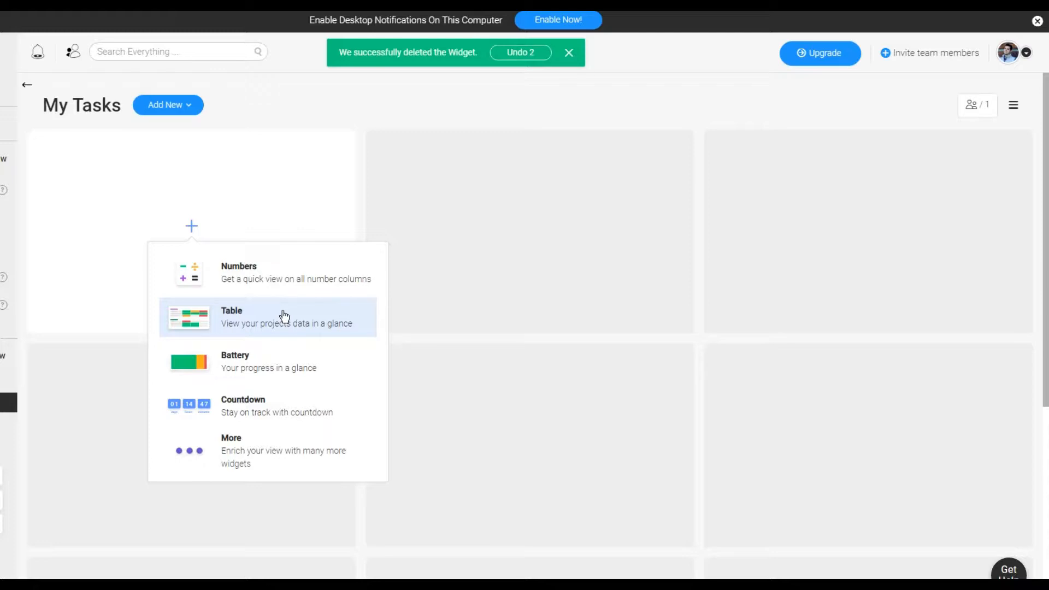
pyautogui.click(273, 359)
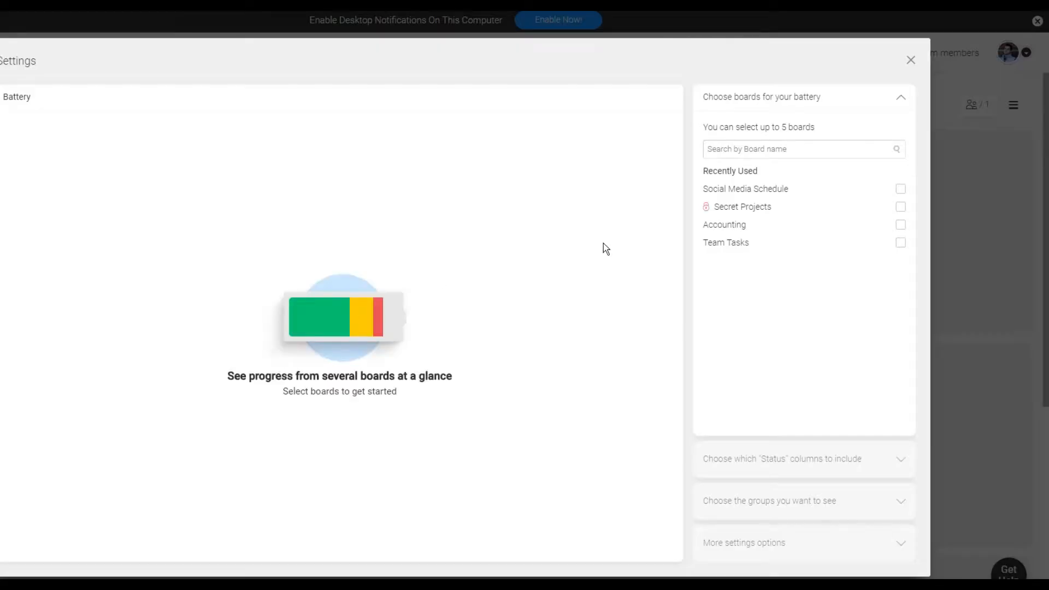
# Step: Select the Social Media Schedule and Accounting boards for the battery and close its settings
pyautogui.click(900, 225)
pyautogui.click(902, 232)
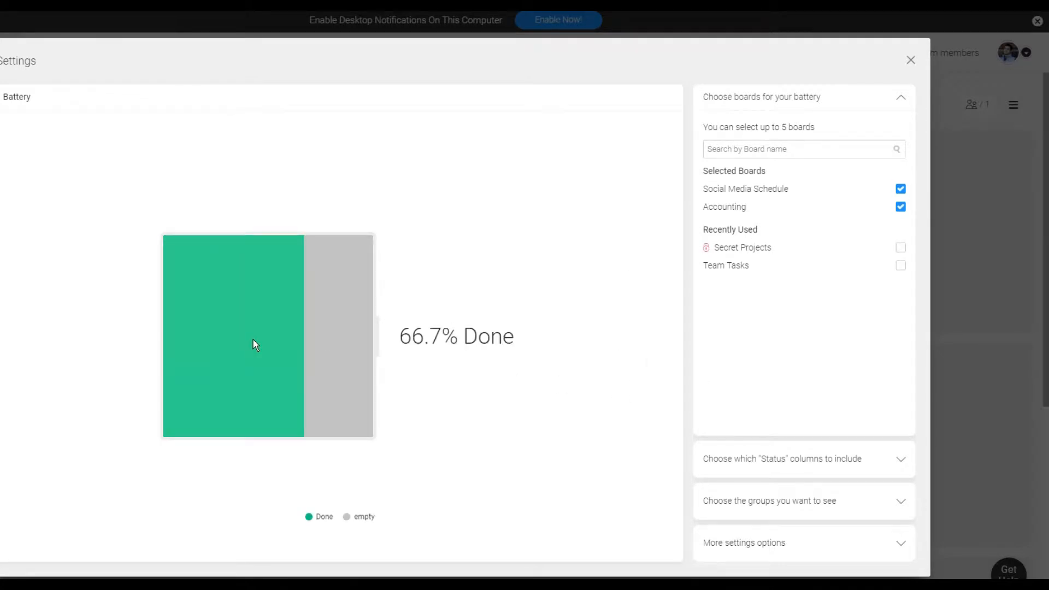
pyautogui.moveTo(264, 359)
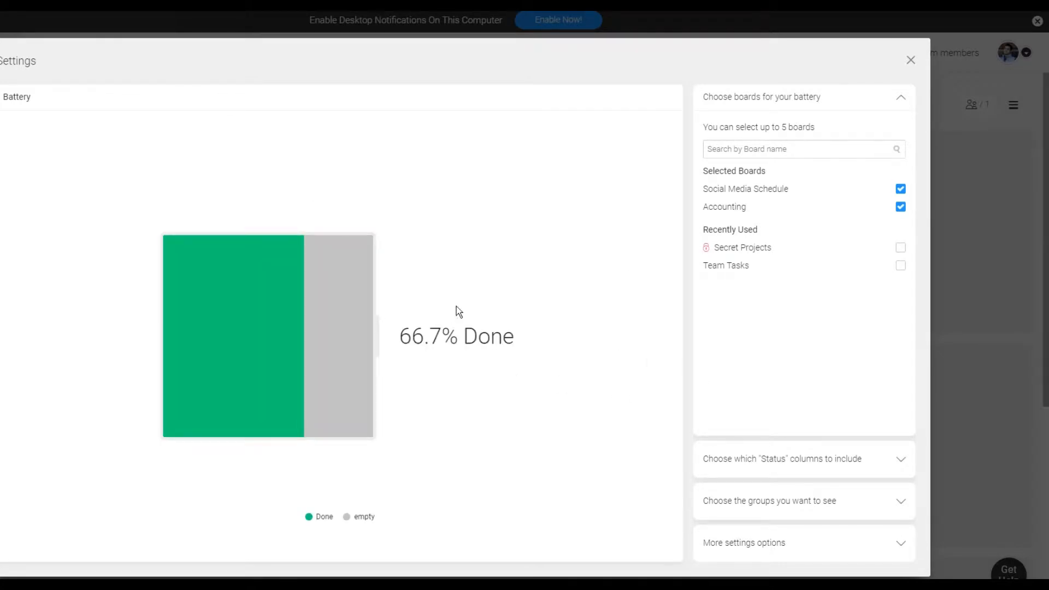
pyautogui.click(910, 61)
# Step: Add a Llama Farm widget to the dashboard from the Dashboards Center
pyautogui.click(536, 243)
pyautogui.click(600, 458)
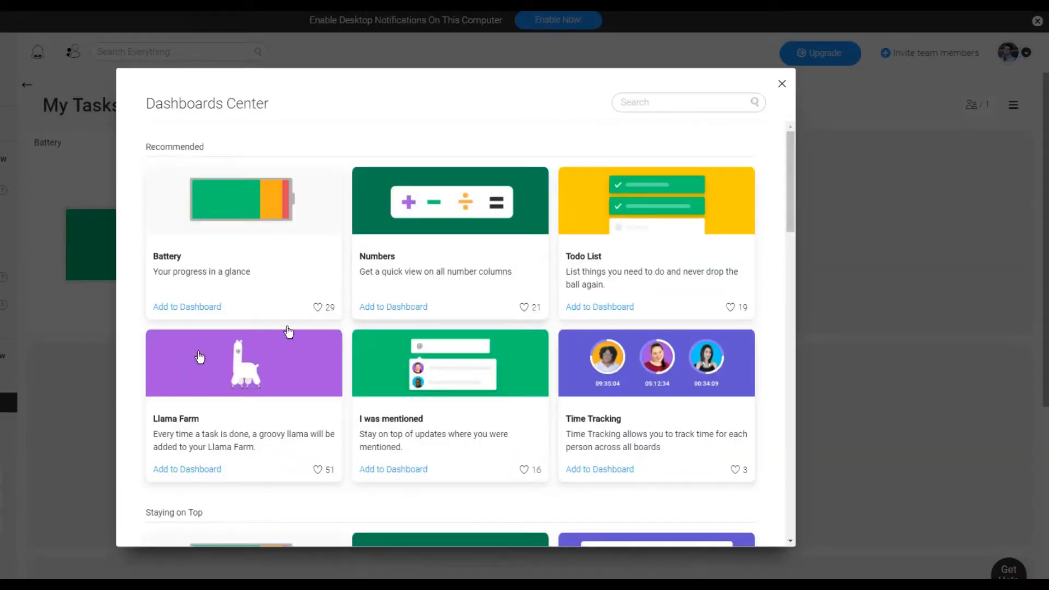
pyautogui.click(266, 380)
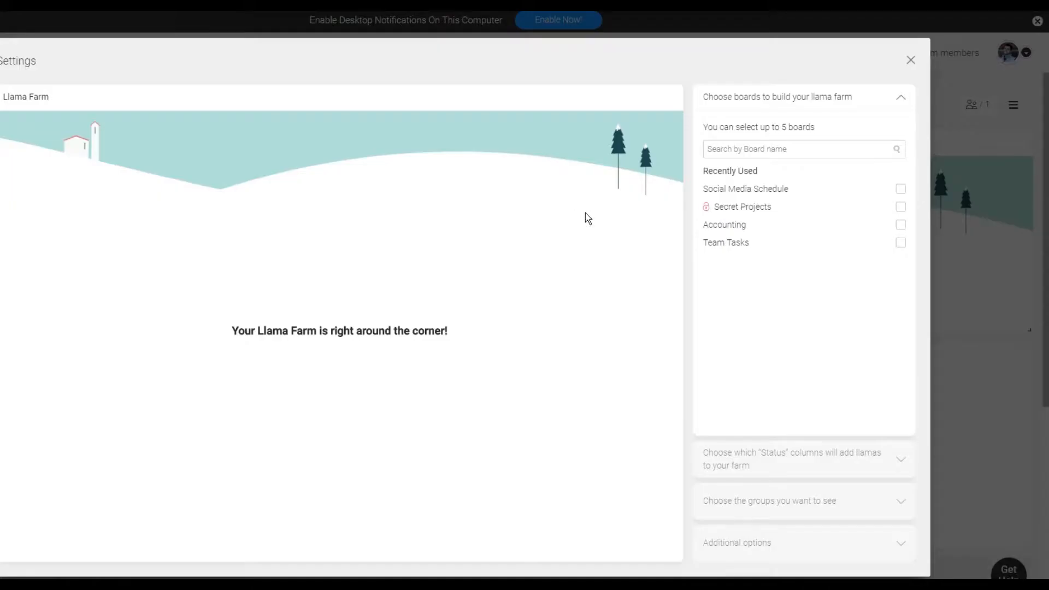
# Step: Build the llama farm from the Accounting and Team Tasks boards, using each board's Status column
pyautogui.click(900, 225)
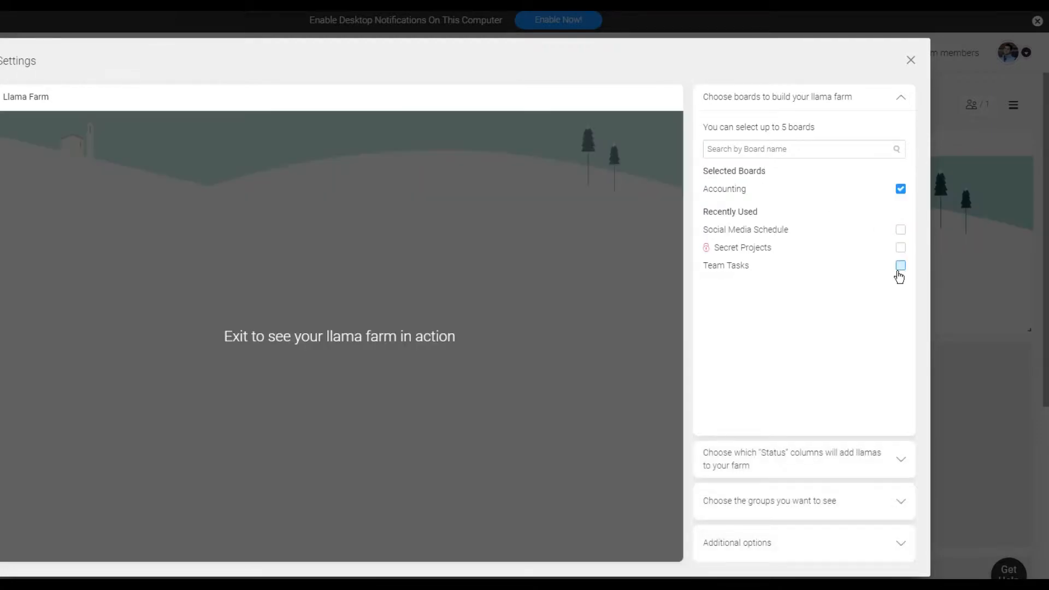
pyautogui.click(899, 272)
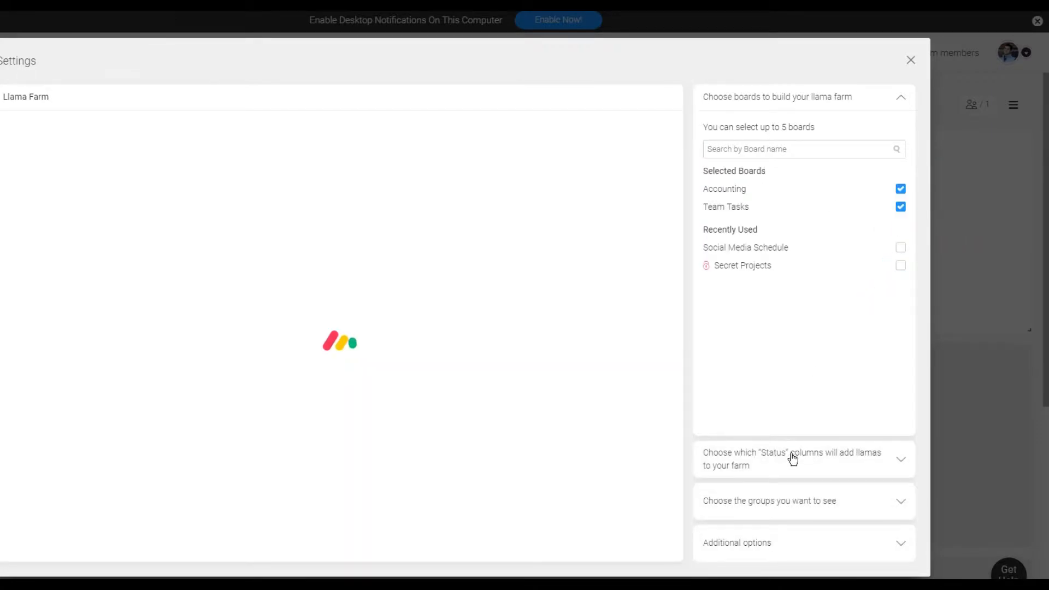
pyautogui.click(794, 458)
pyautogui.click(771, 196)
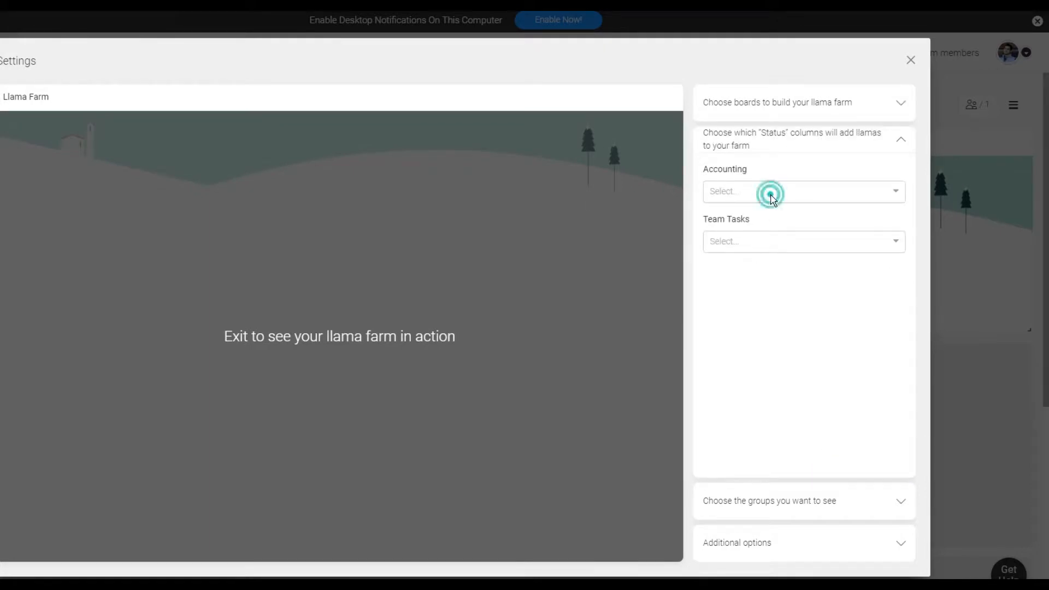
pyautogui.click(773, 215)
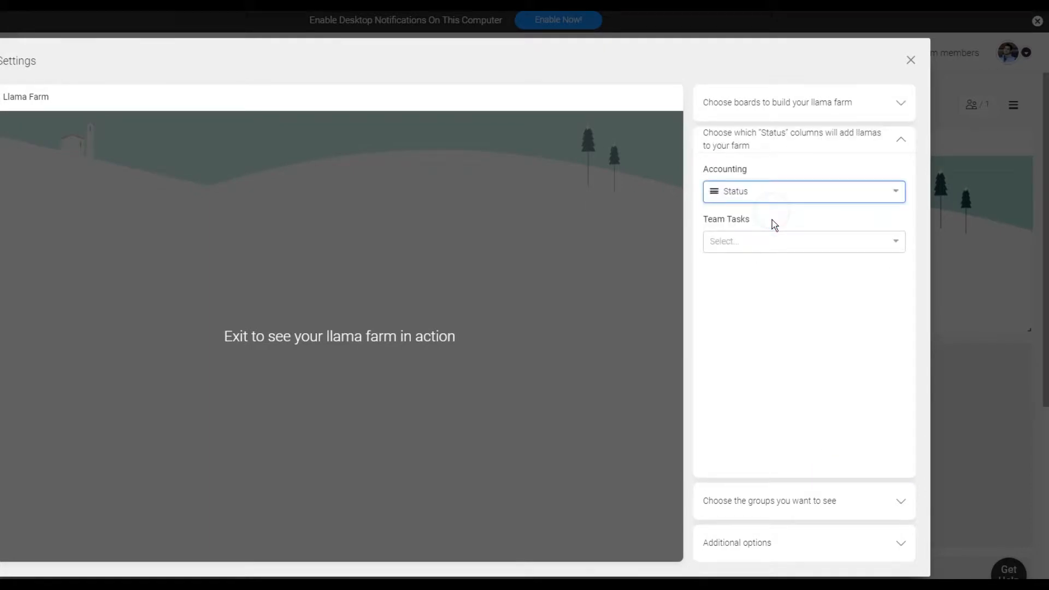
pyautogui.click(769, 241)
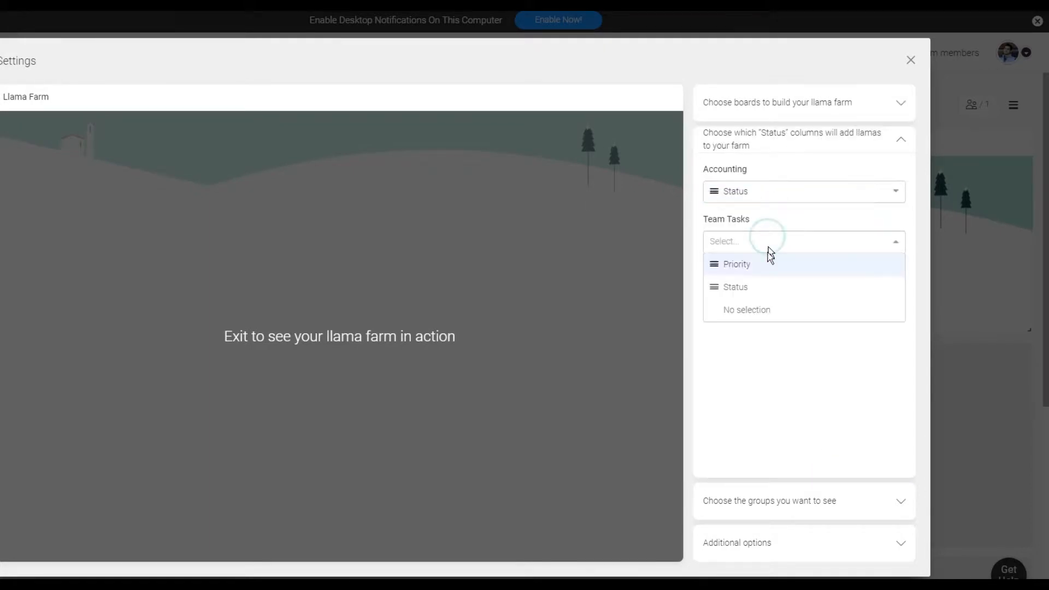
pyautogui.click(753, 288)
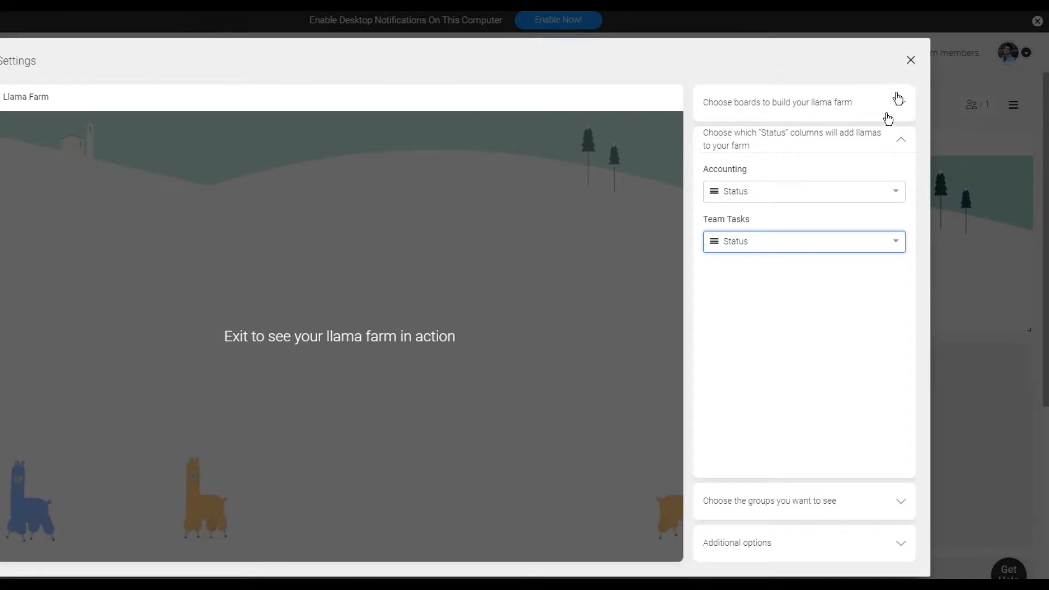
# Step: Close the Llama Farm settings and inspect the llamas on the dashboard
pyautogui.click(794, 199)
pyautogui.click(825, 294)
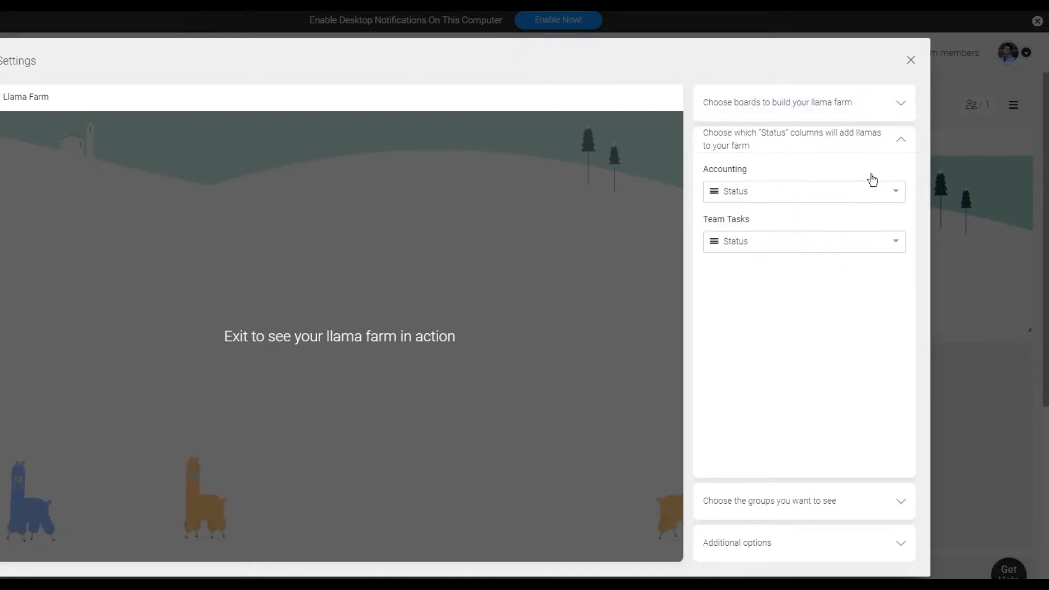
pyautogui.click(862, 191)
pyautogui.click(862, 292)
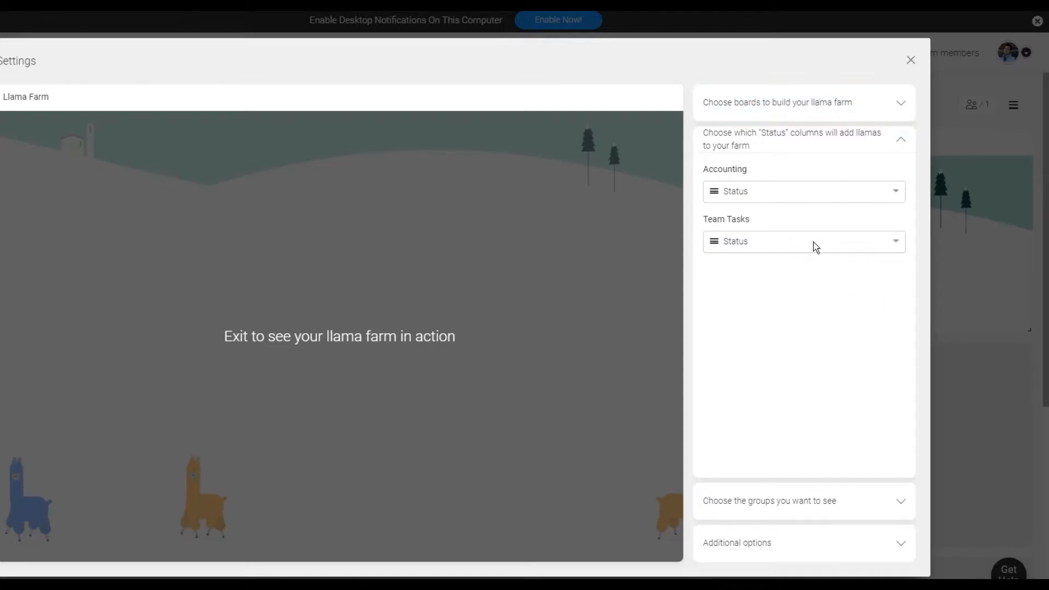
pyautogui.click(802, 249)
pyautogui.click(770, 377)
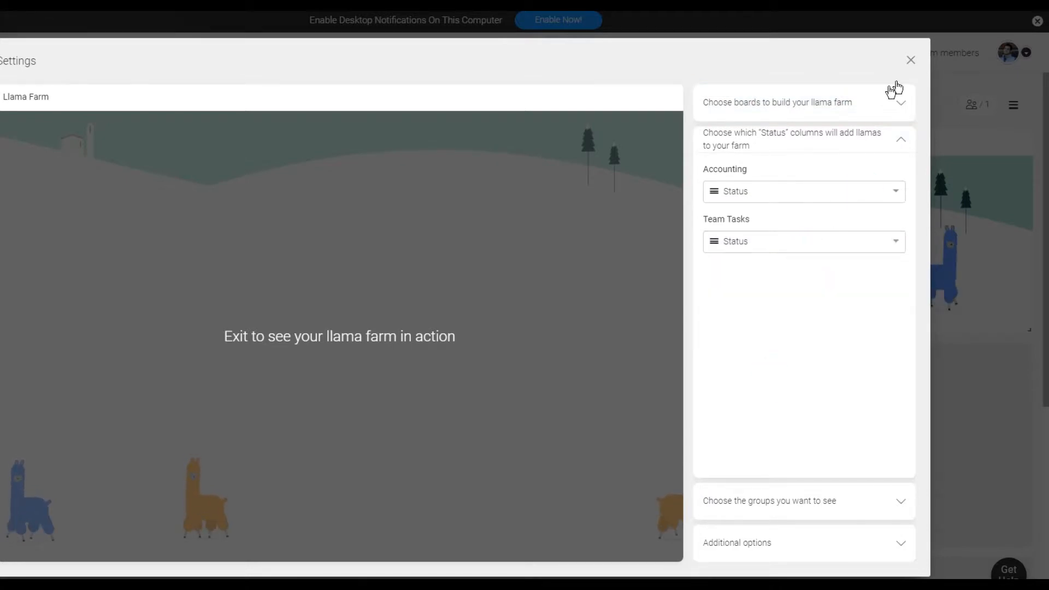
pyautogui.click(911, 62)
pyautogui.moveTo(882, 258)
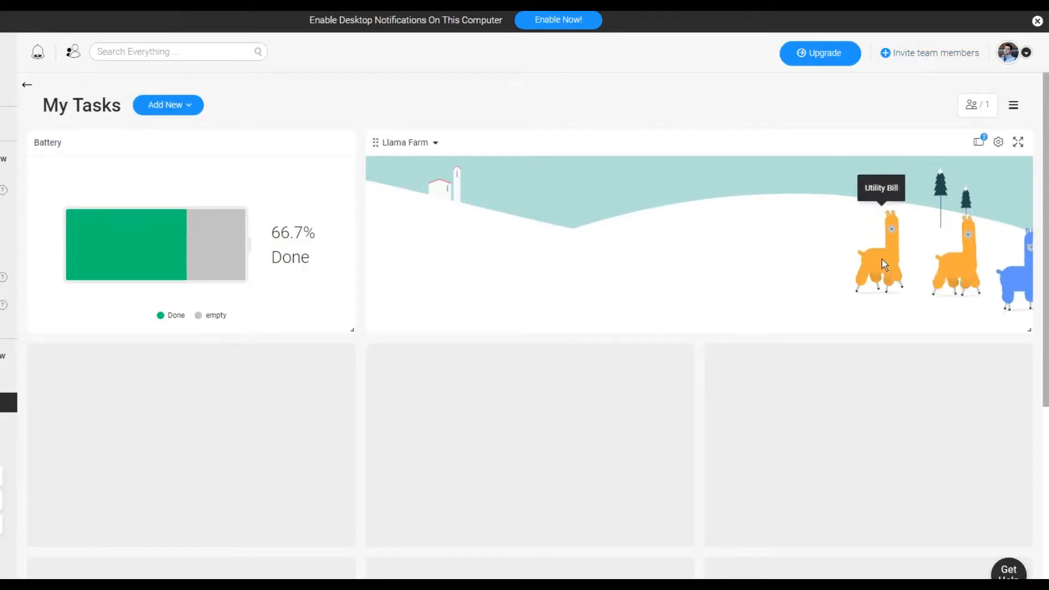
pyautogui.moveTo(982, 266)
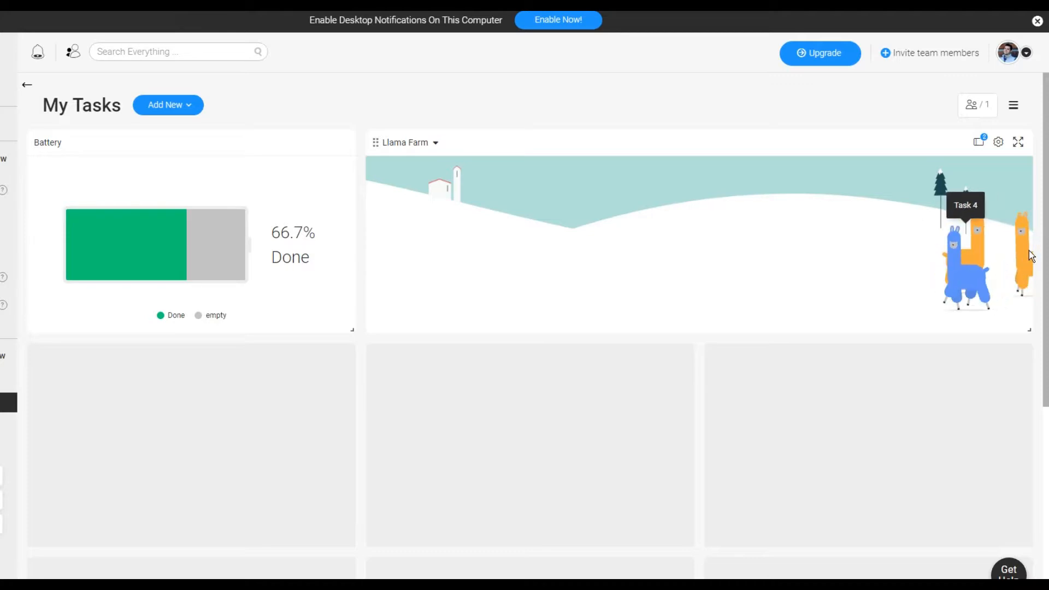
pyautogui.moveTo(1013, 267)
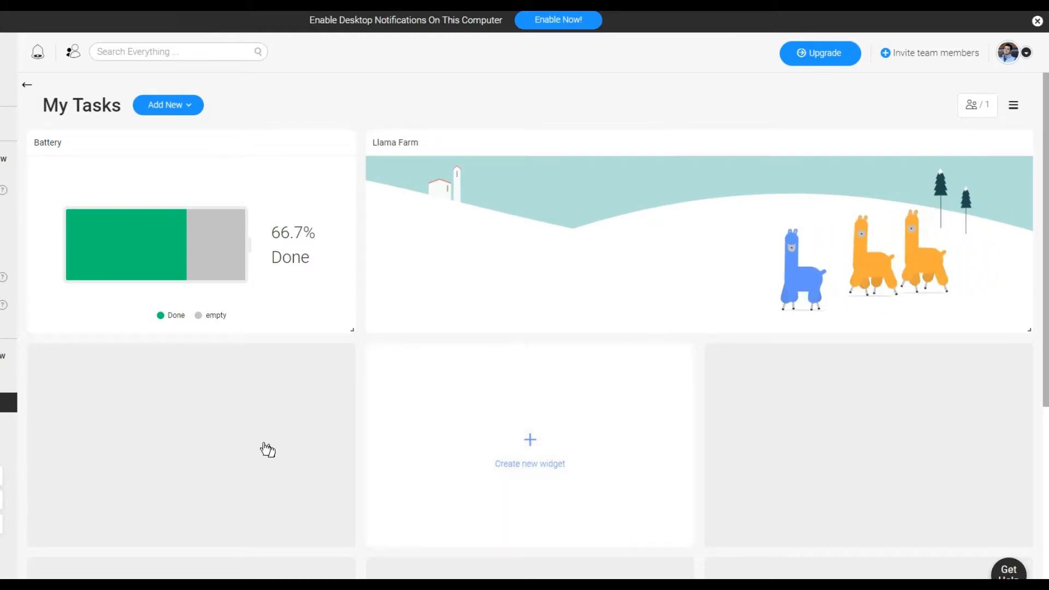
# Step: Add a Countdown widget in the next empty slot, counting down to Jan 31, 2019
pyautogui.click(213, 434)
pyautogui.scroll(-2, 229, 433)
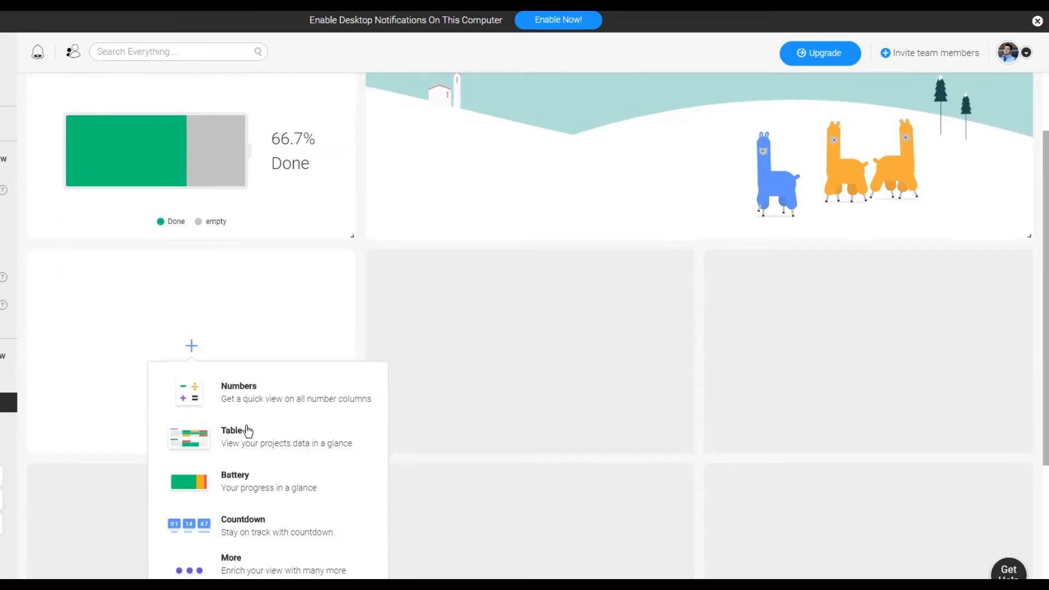
pyautogui.click(285, 523)
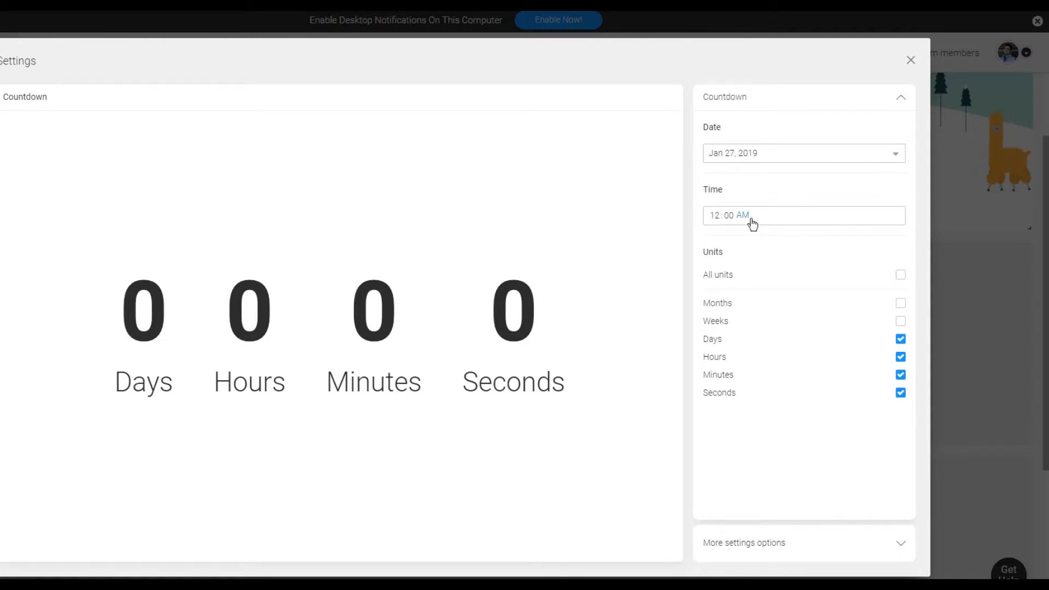
pyautogui.click(733, 156)
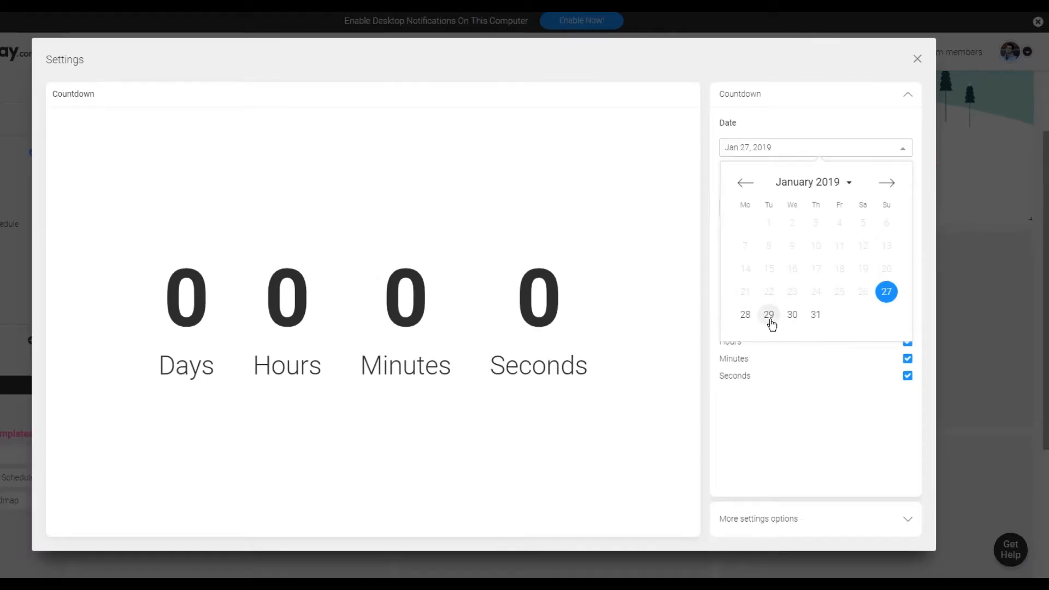
pyautogui.click(816, 314)
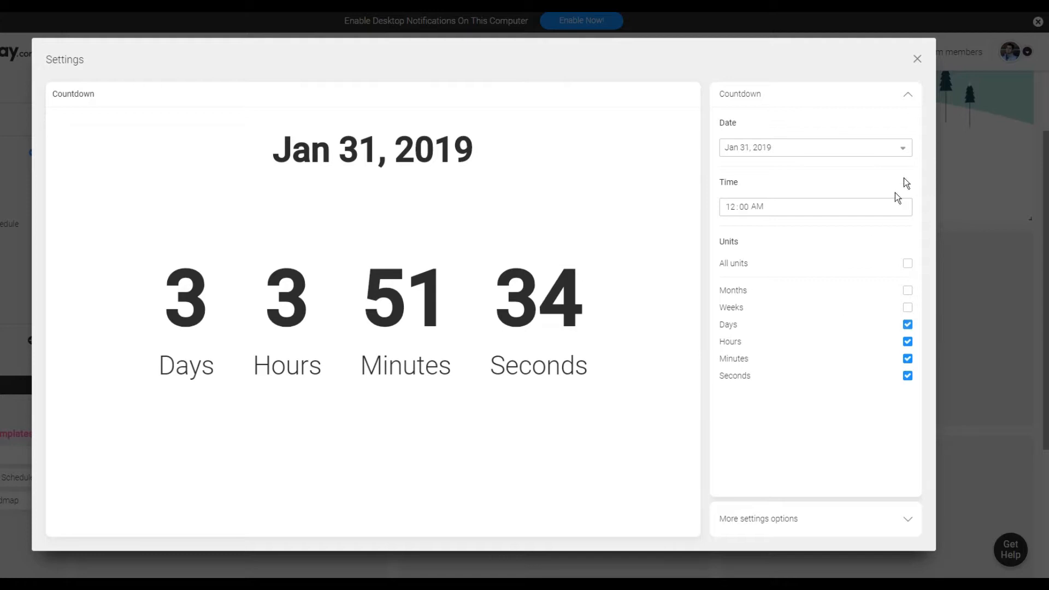
pyautogui.click(918, 60)
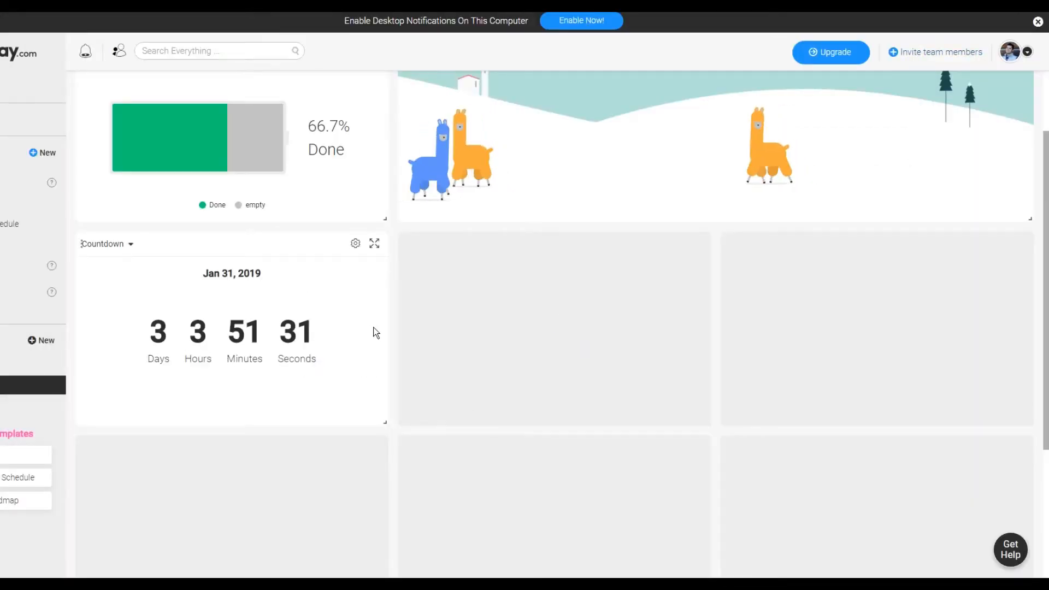
# Step: Rename the Countdown widget to Till Weekend
pyautogui.moveTo(562, 345)
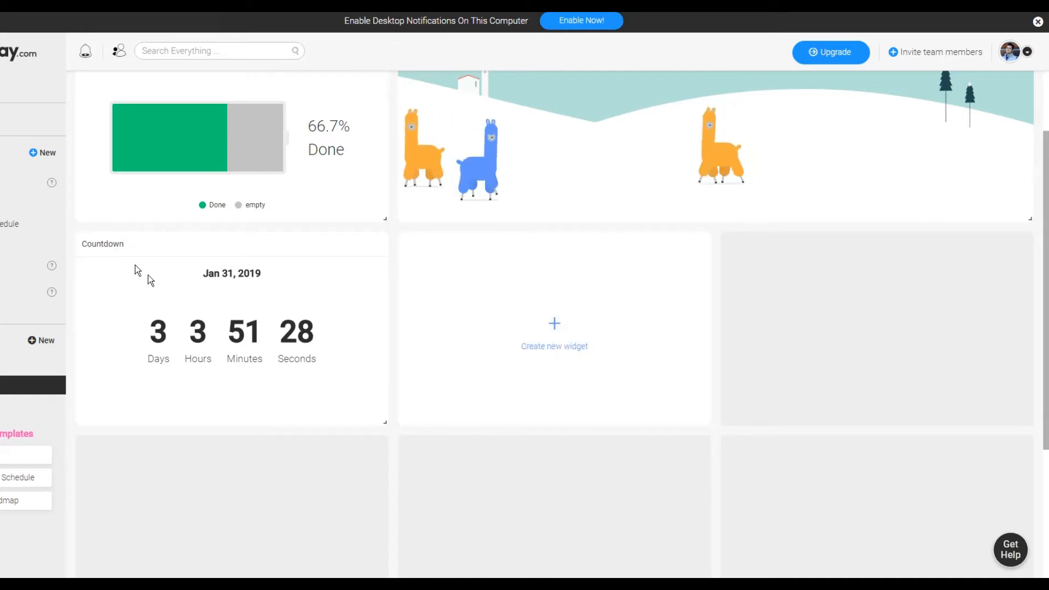
pyautogui.moveTo(136, 243)
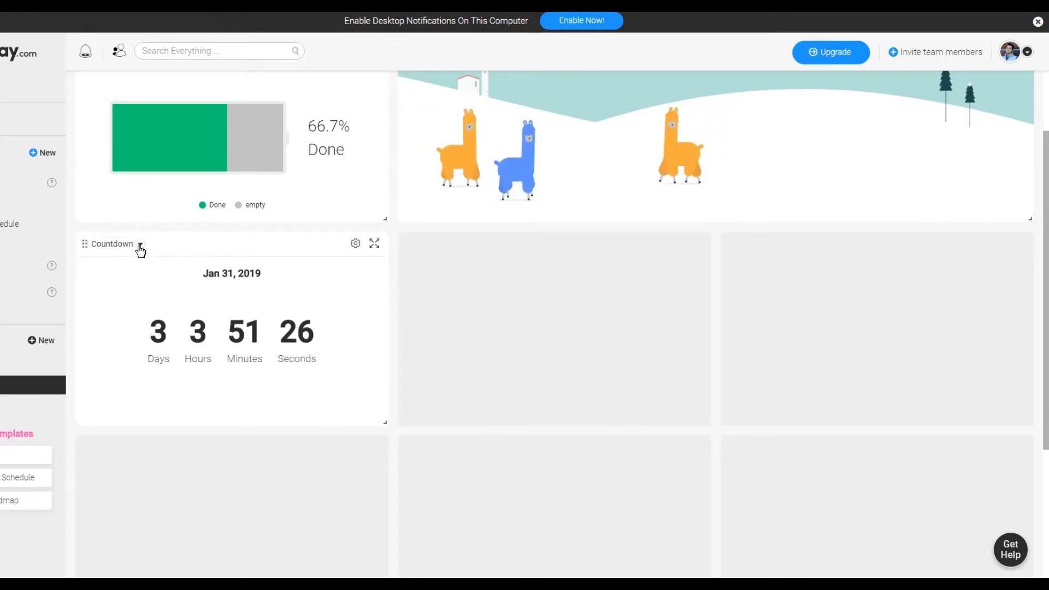
pyautogui.click(141, 246)
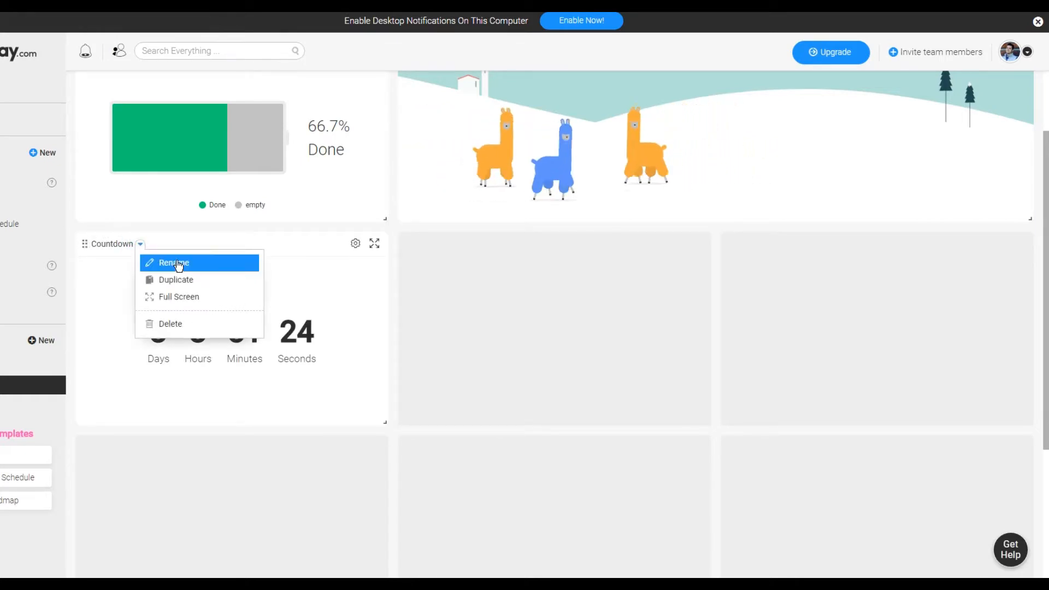
pyautogui.click(164, 261)
pyautogui.moveTo(145, 240); pyautogui.dragTo(74, 243)
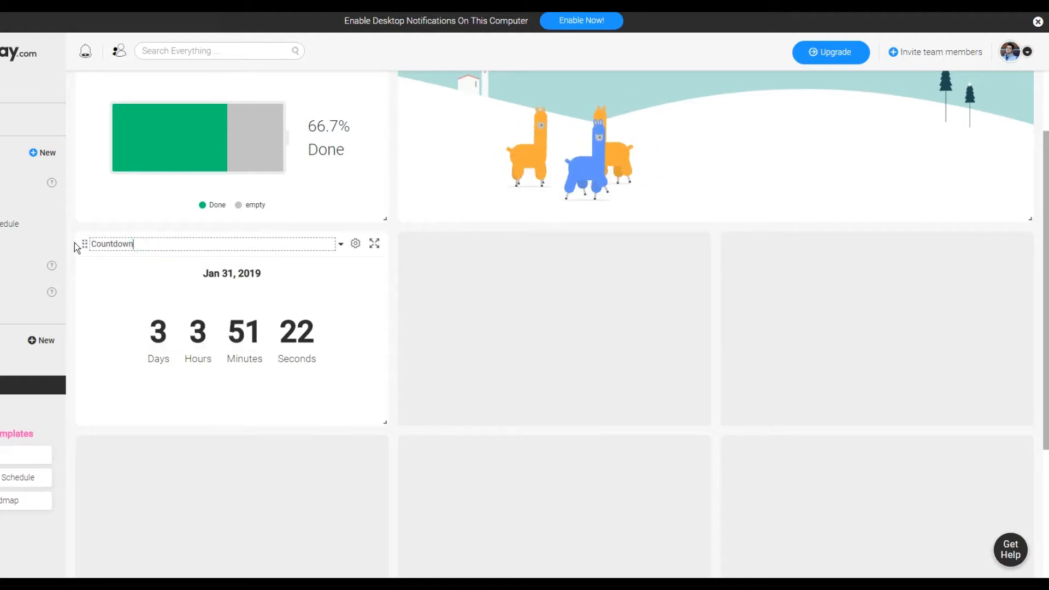
pyautogui.write('Till')
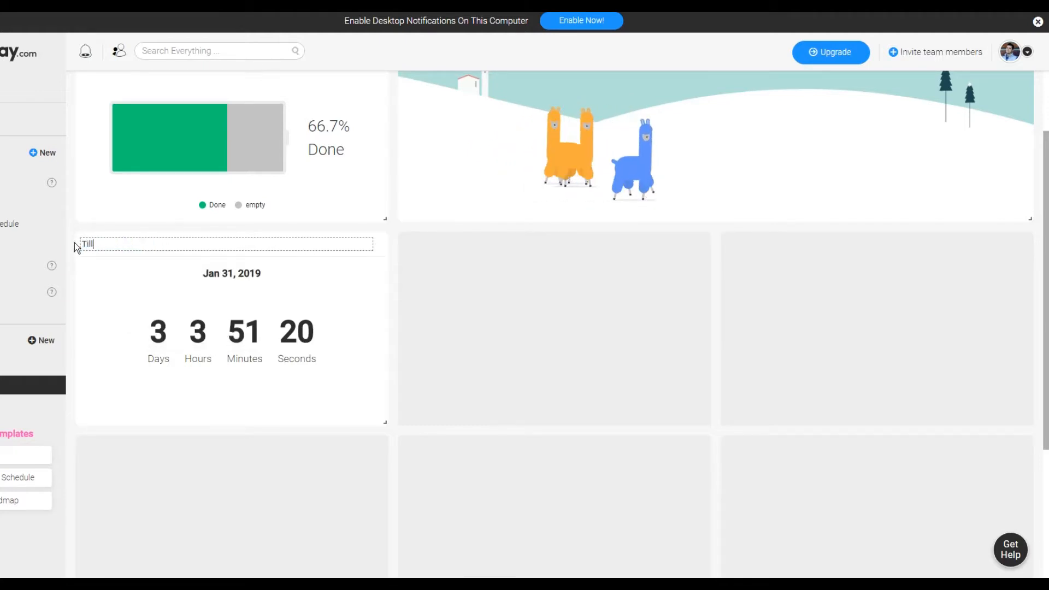
pyautogui.write(' Weekend')
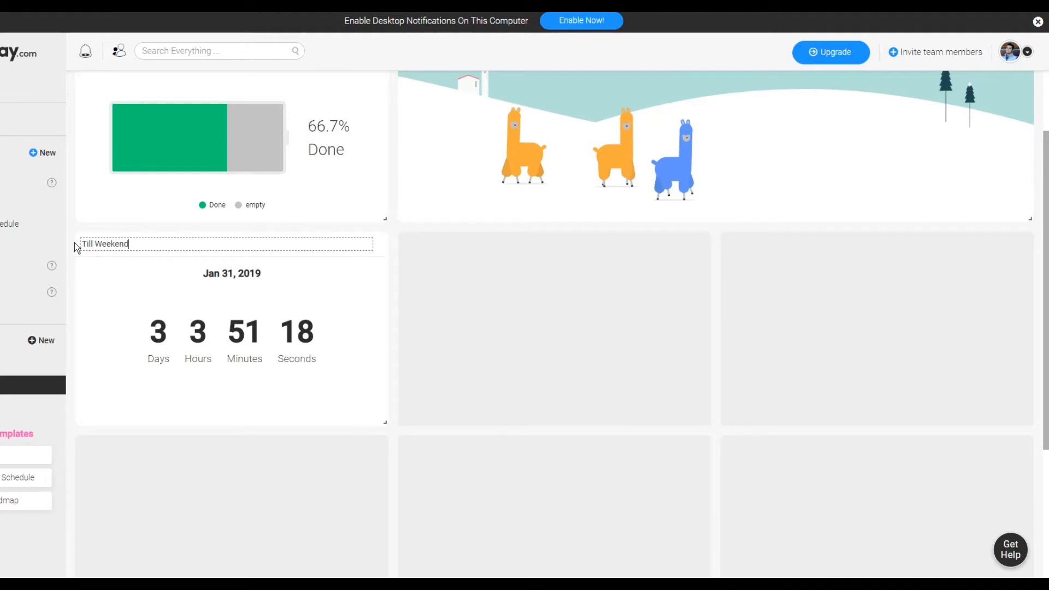
# Step: Open the full widget catalogue from the empty slot beside the countdown and browse the available widgets
pyautogui.click(573, 331)
pyautogui.click(572, 341)
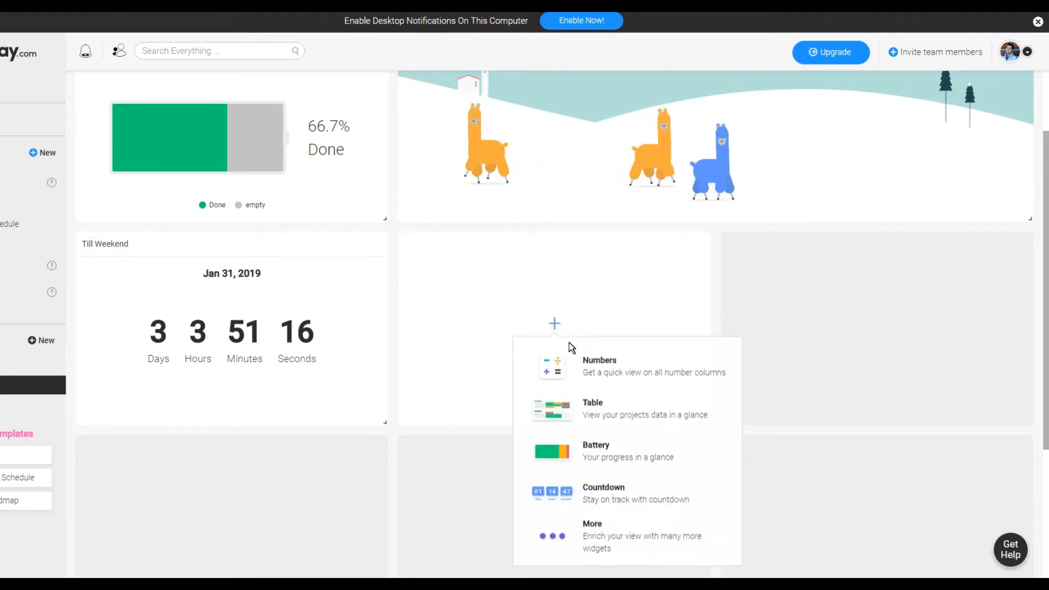
pyautogui.scroll(-1, 620, 539)
pyautogui.click(617, 536)
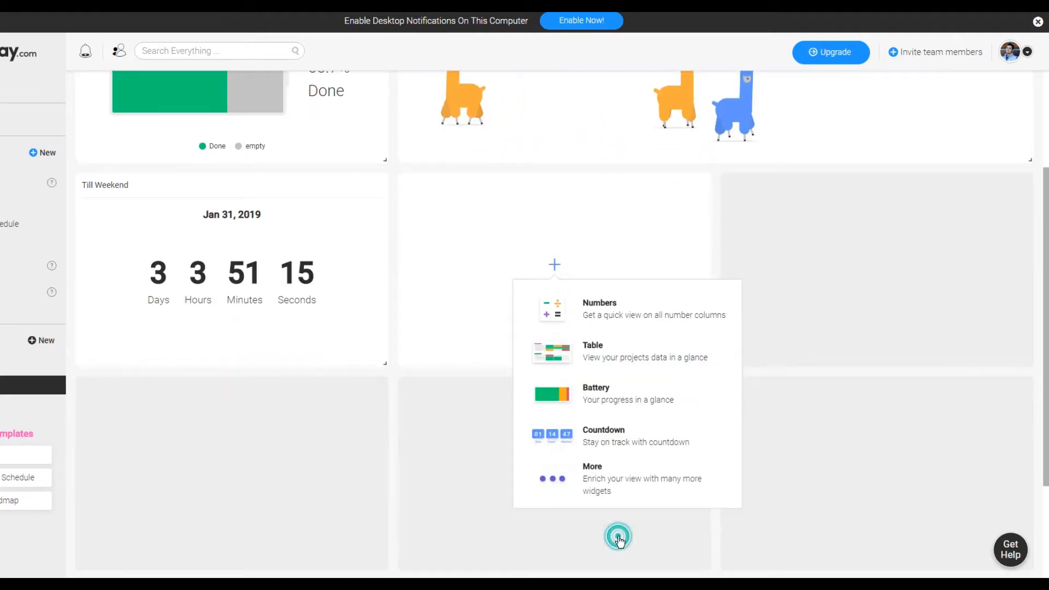
pyautogui.click(612, 487)
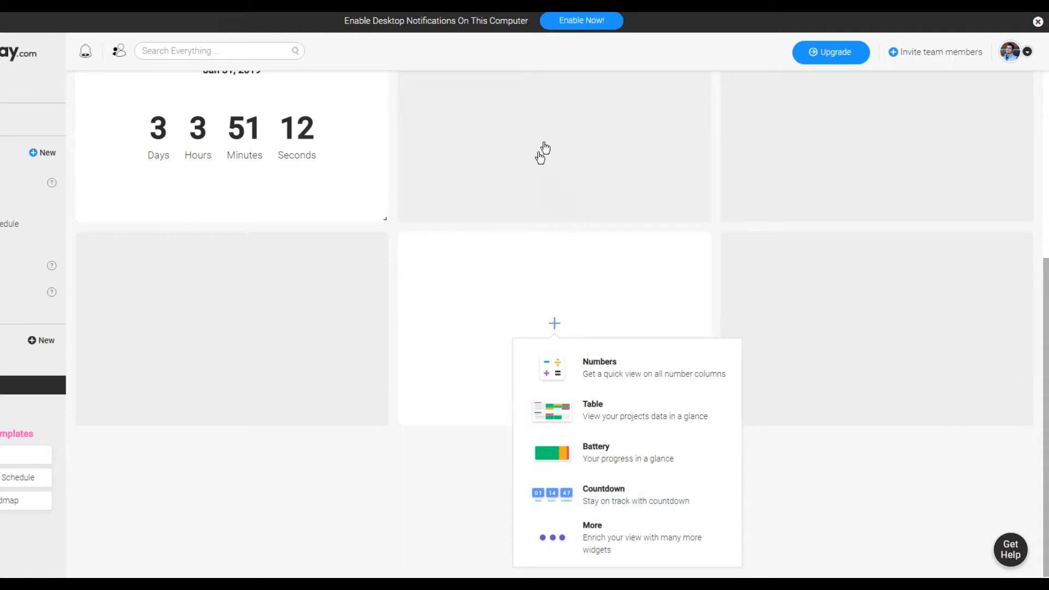
pyautogui.click(546, 142)
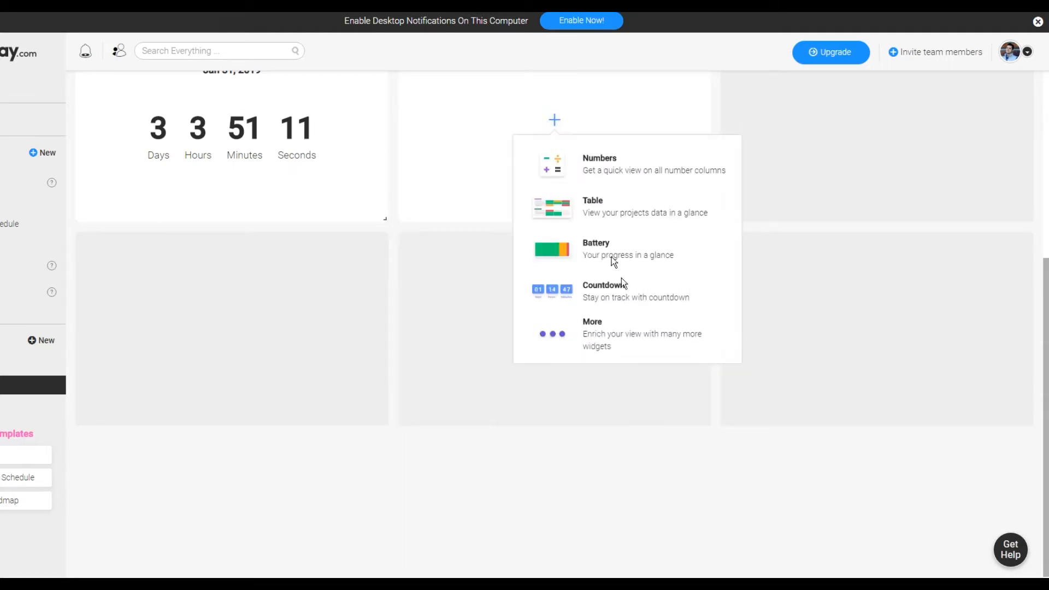
pyautogui.click(629, 352)
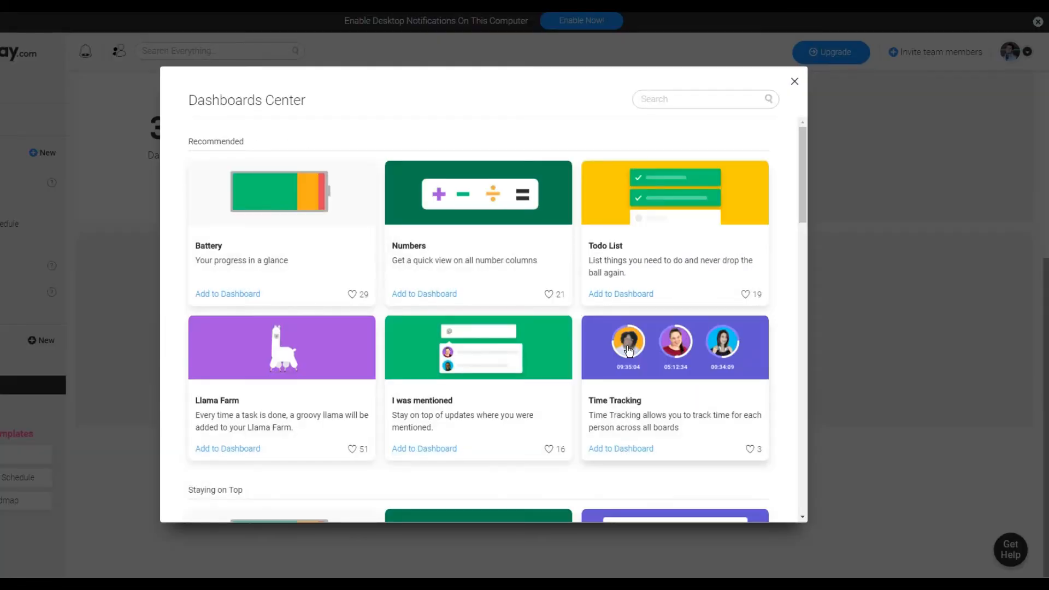
pyautogui.scroll(-5, 628, 351)
pyautogui.scroll(4, 375, 241)
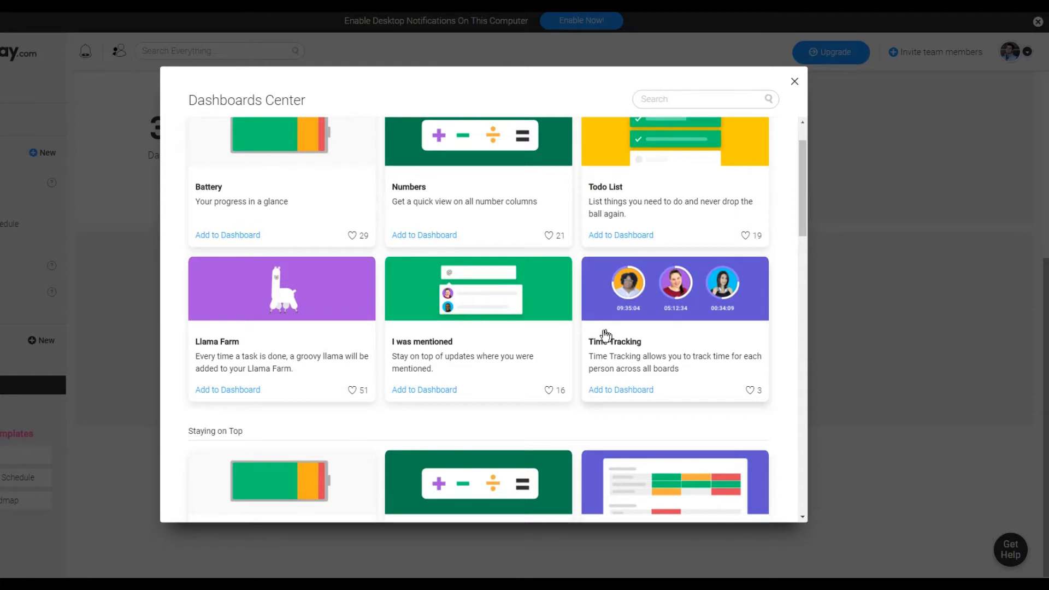
pyautogui.scroll(1, 605, 334)
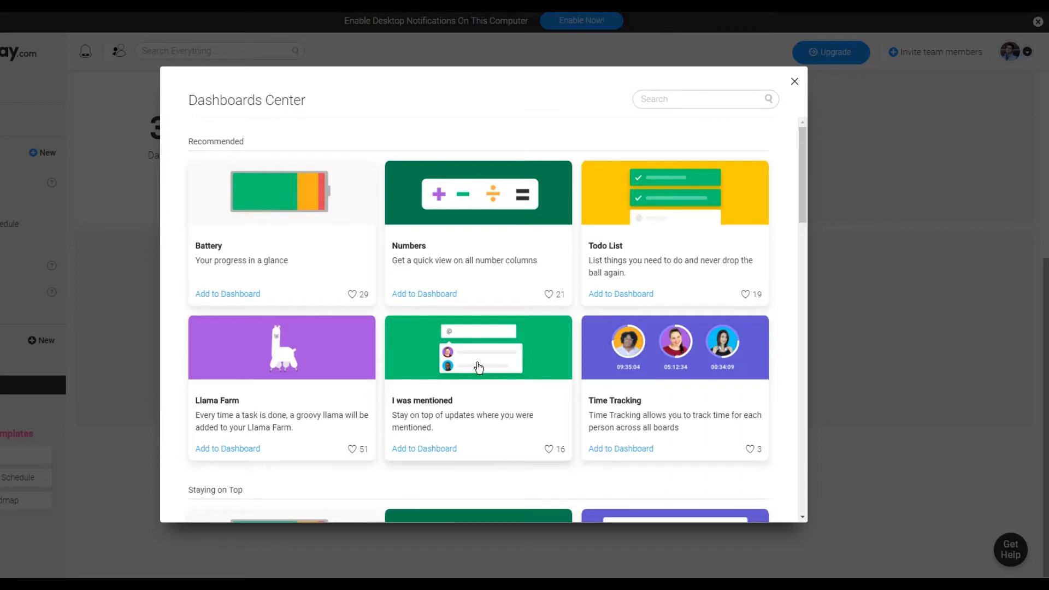
pyautogui.scroll(-4, 478, 367)
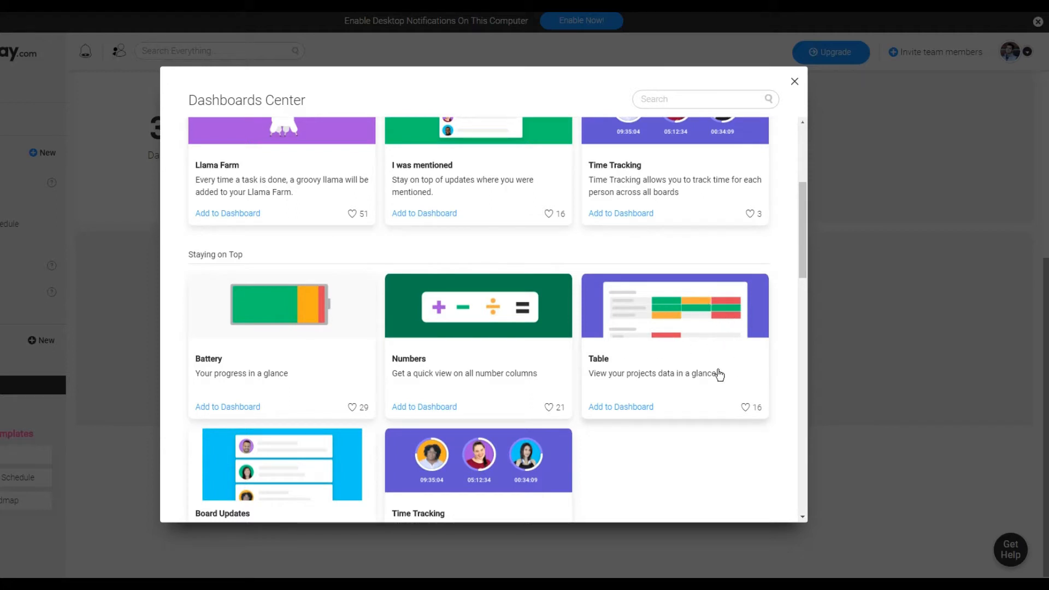
pyautogui.scroll(-3, 327, 368)
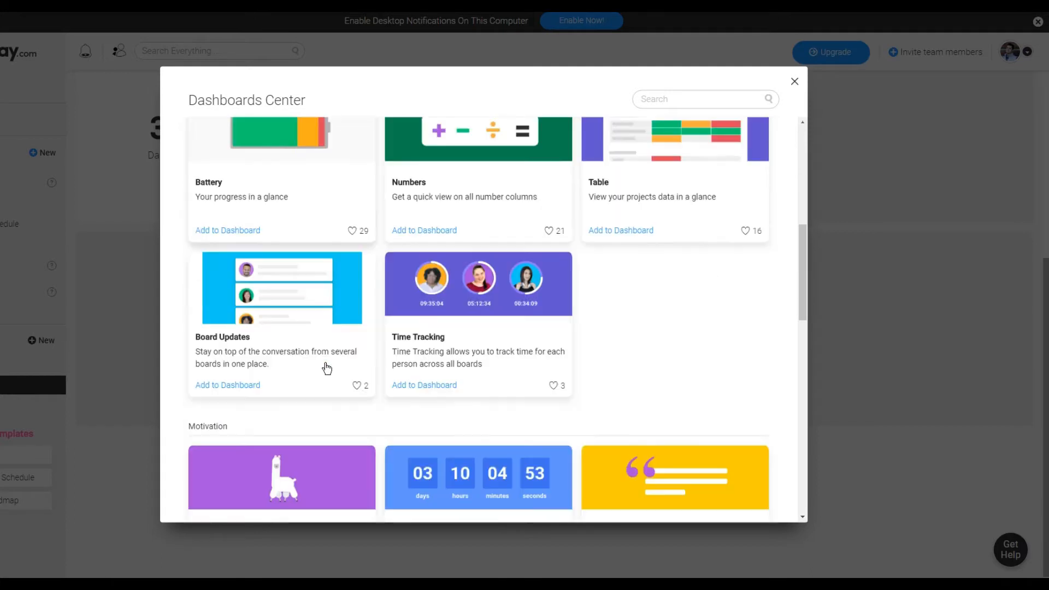
pyautogui.scroll(-8, 589, 341)
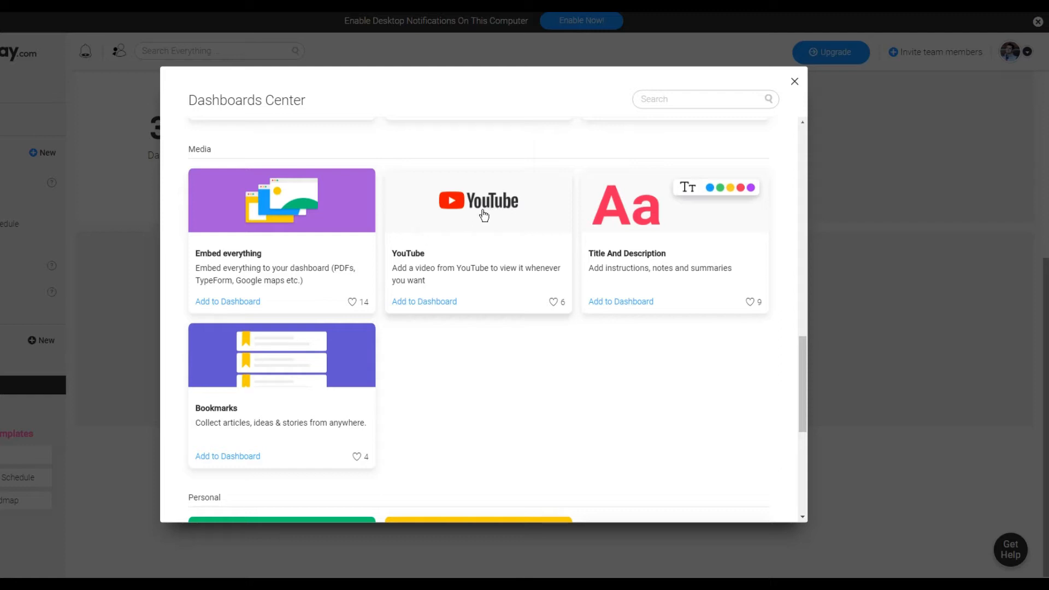
pyautogui.scroll(-2, 484, 216)
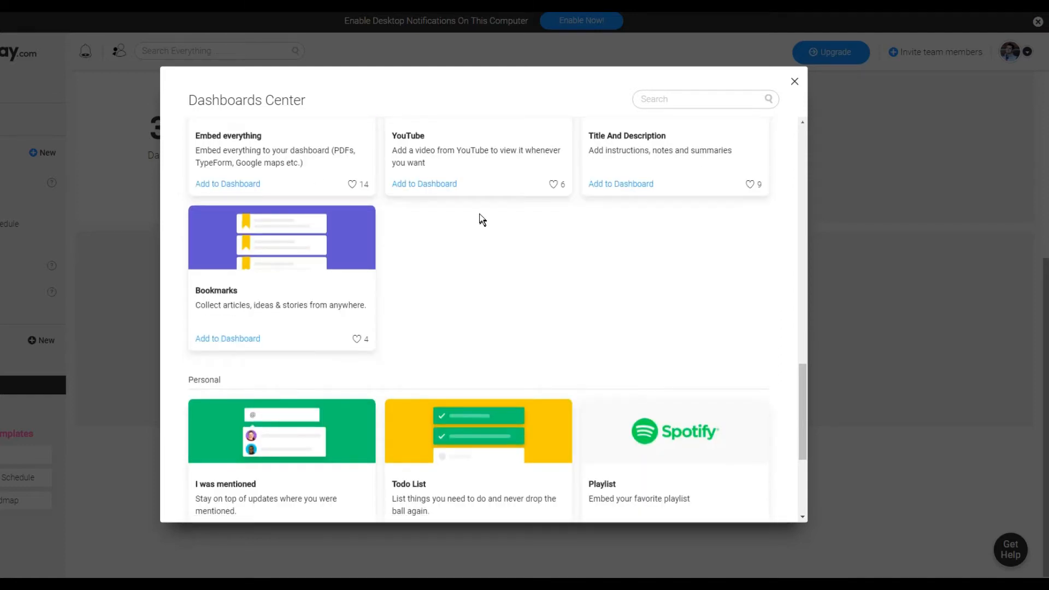
pyautogui.scroll(2, 479, 220)
# Step: Add a YouTube widget in that slot and paste the video's YouTube link into its settings
pyautogui.click(480, 238)
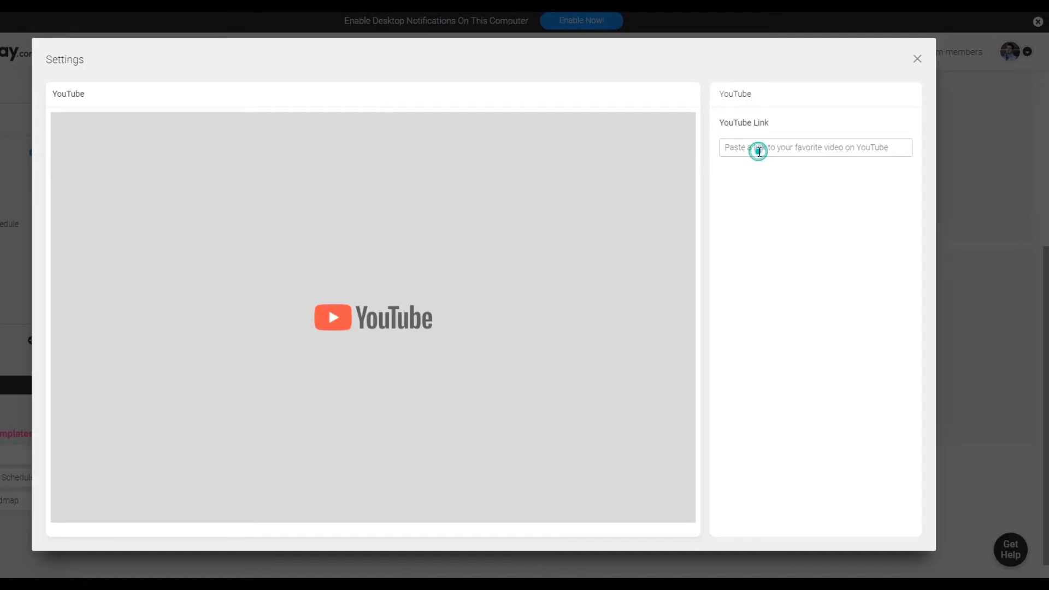
pyautogui.click(758, 151)
pyautogui.write('https://www.youtube.com/watch?v=mBNoUhHtmVc')
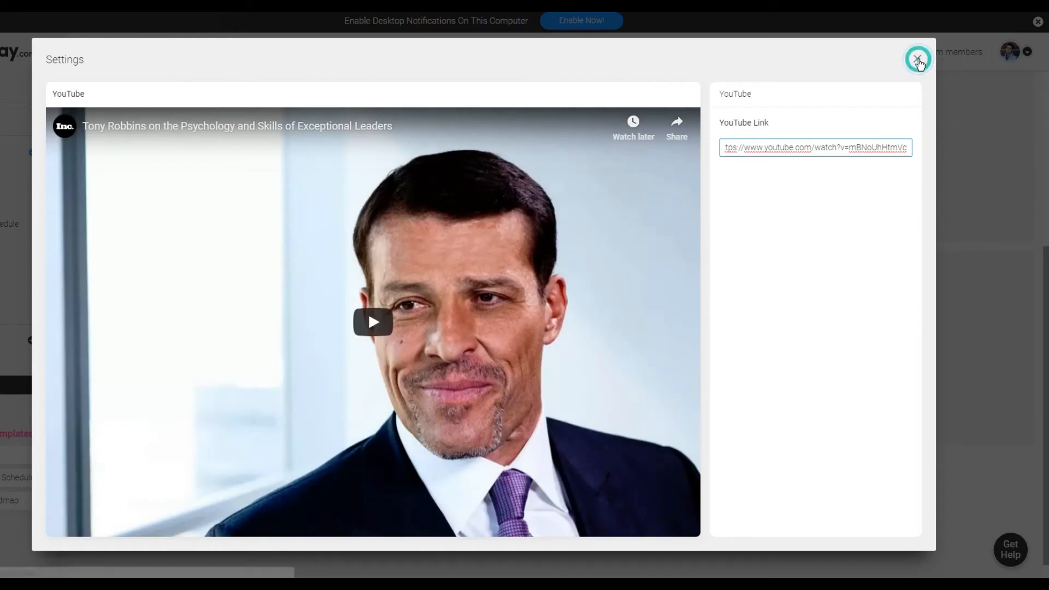
pyautogui.click(918, 61)
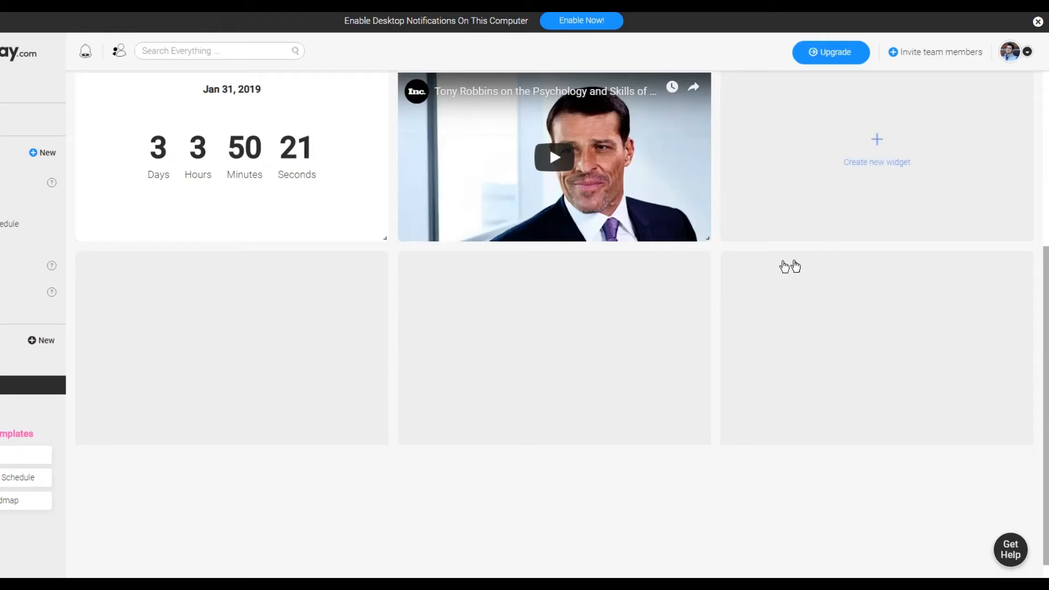
# Step: Open the widget catalogue from the empty slot beside the YouTube widget and browse it, closing it without adding anything
pyautogui.scroll(4, 750, 397)
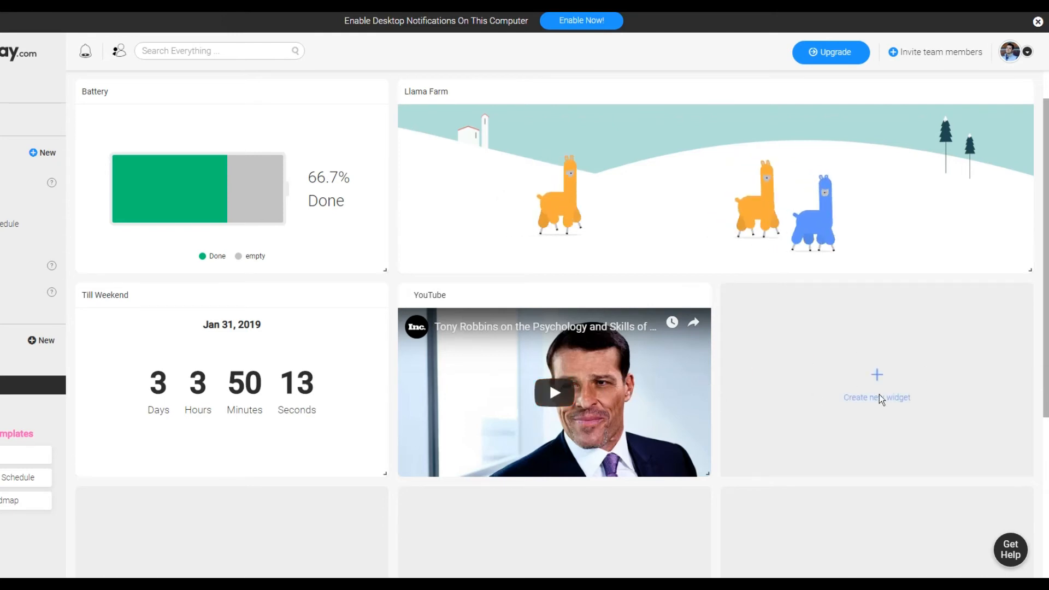
pyautogui.click(882, 387)
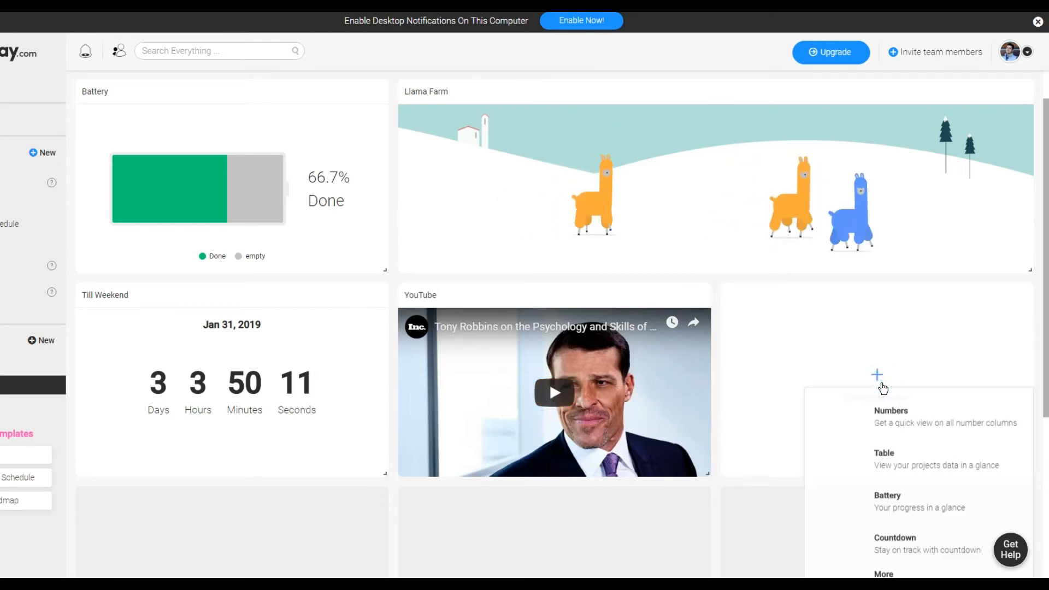
pyautogui.scroll(-1, 879, 384)
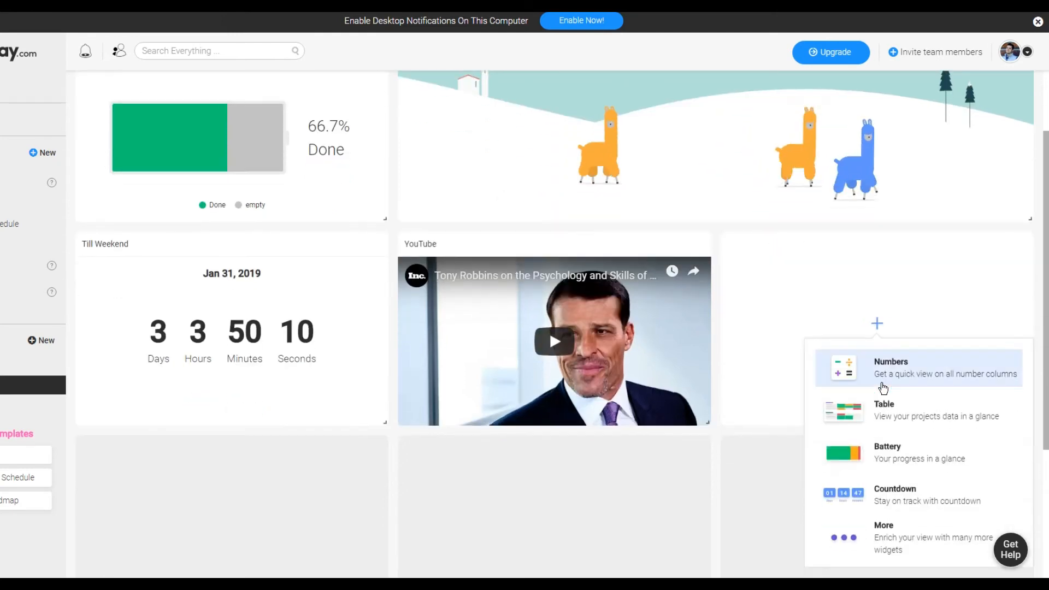
pyautogui.click(881, 541)
pyautogui.scroll(-15, 557, 307)
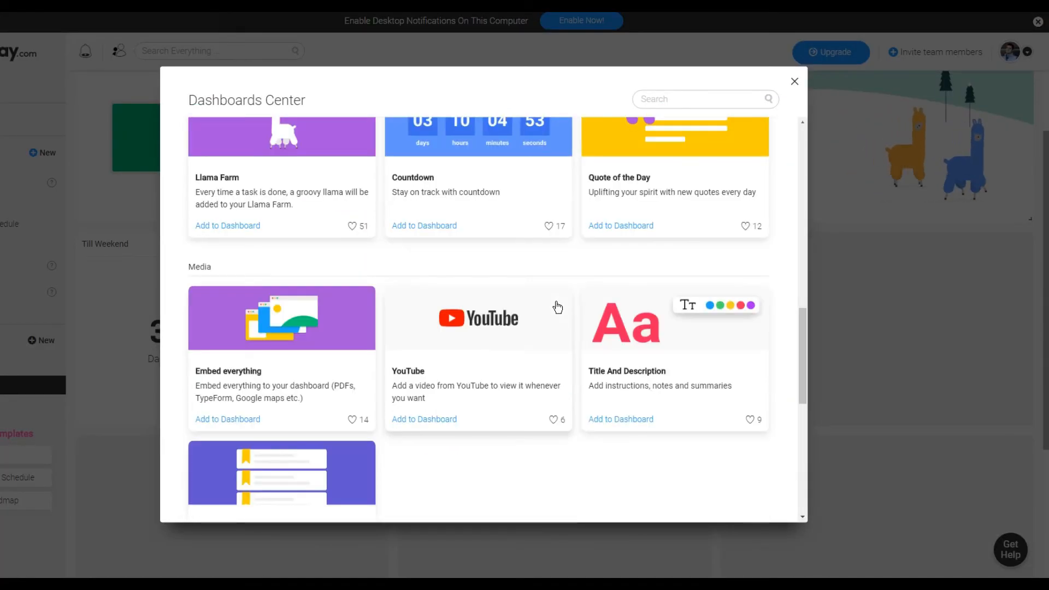
pyautogui.scroll(-5, 557, 307)
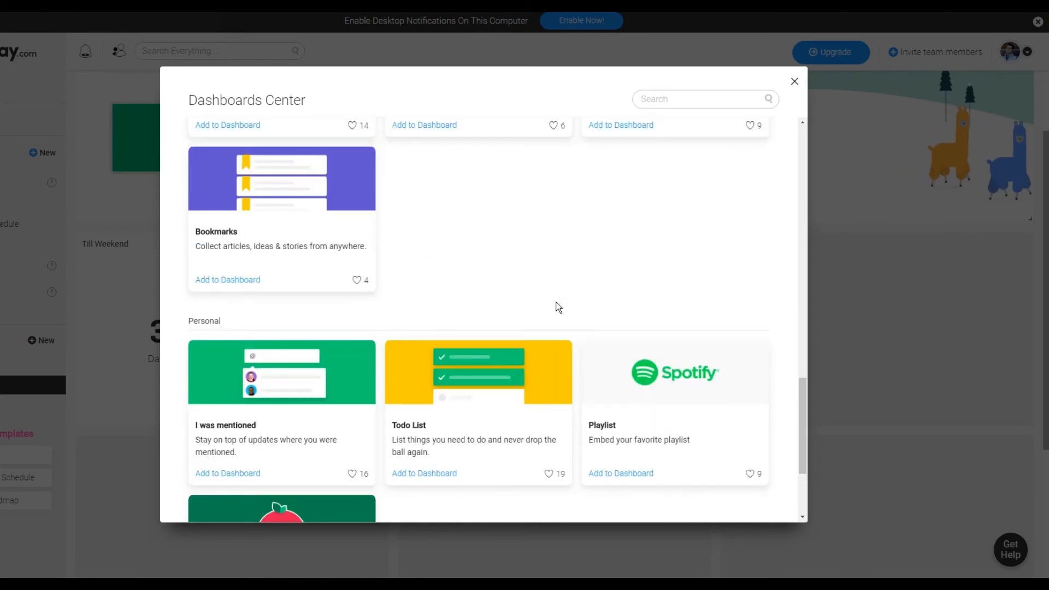
pyautogui.scroll(-3, 557, 307)
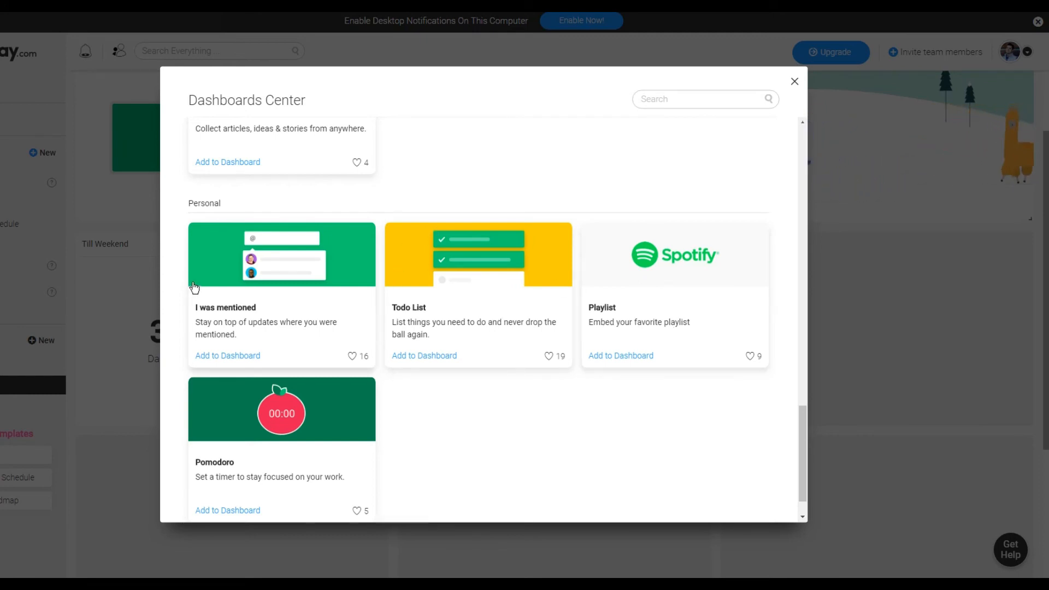
pyautogui.scroll(4, 475, 227)
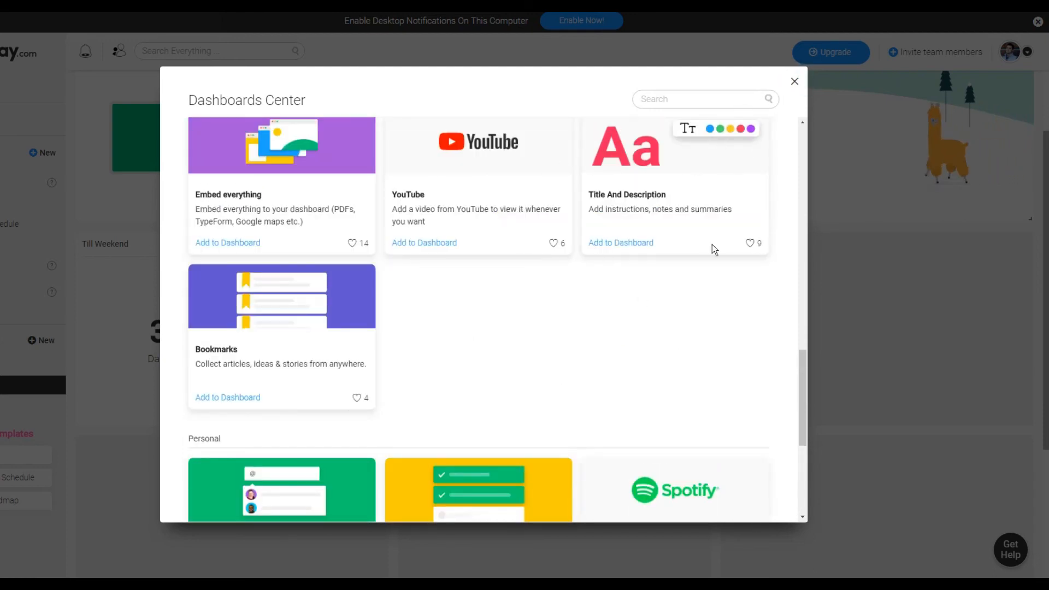
pyautogui.click(795, 80)
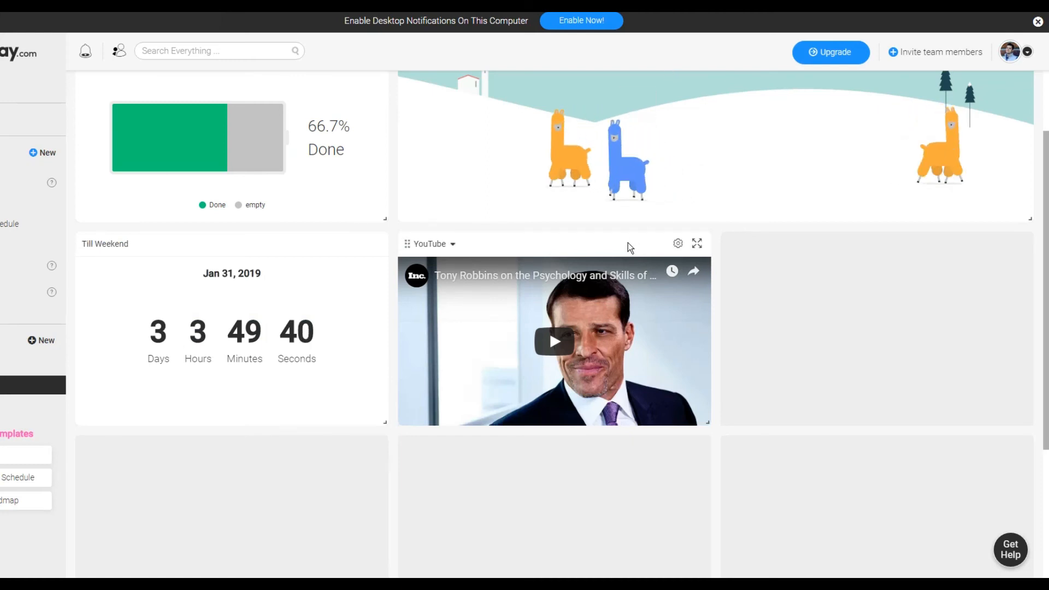
pyautogui.moveTo(787, 363)
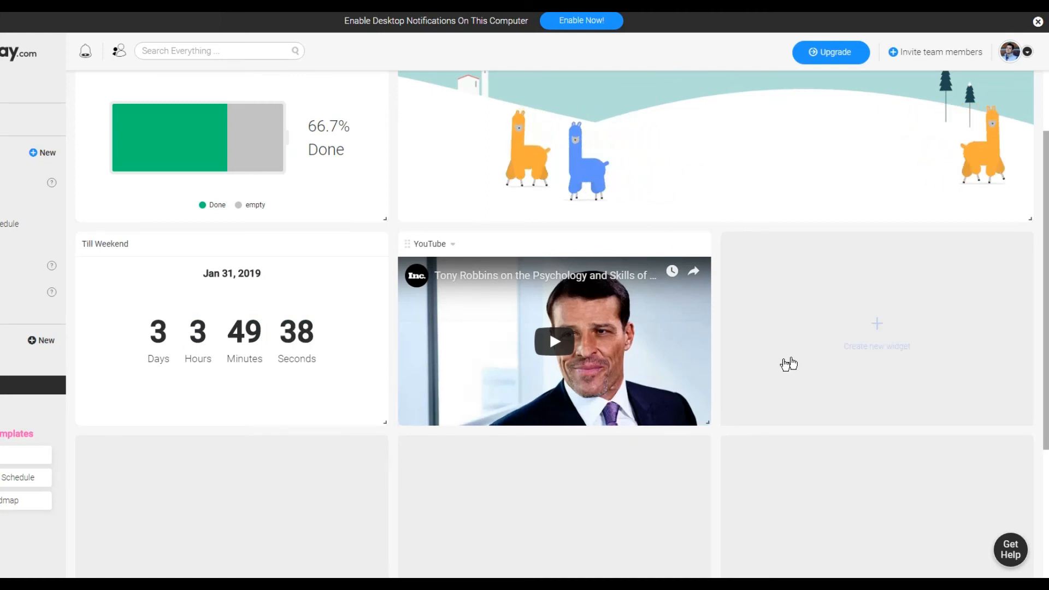